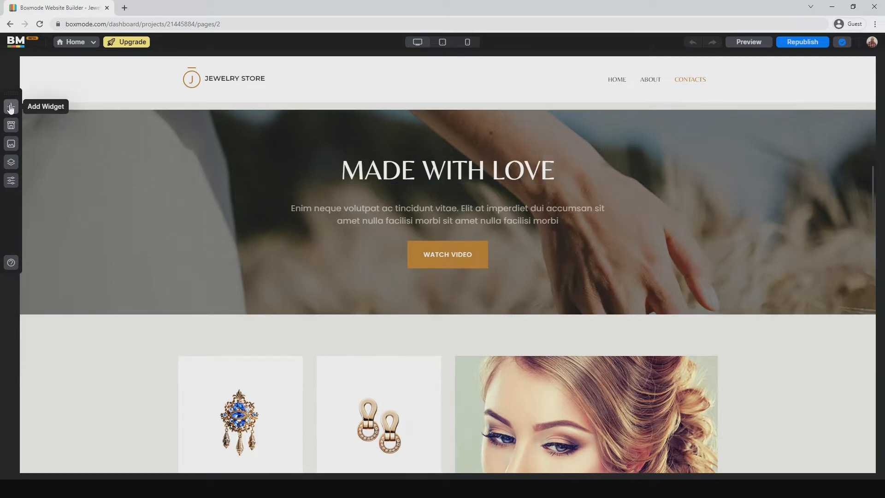
# Step: Browse the available basic elements and widgets, including buttons, markup, media, gallery, form and blog
pyautogui.click(11, 108)
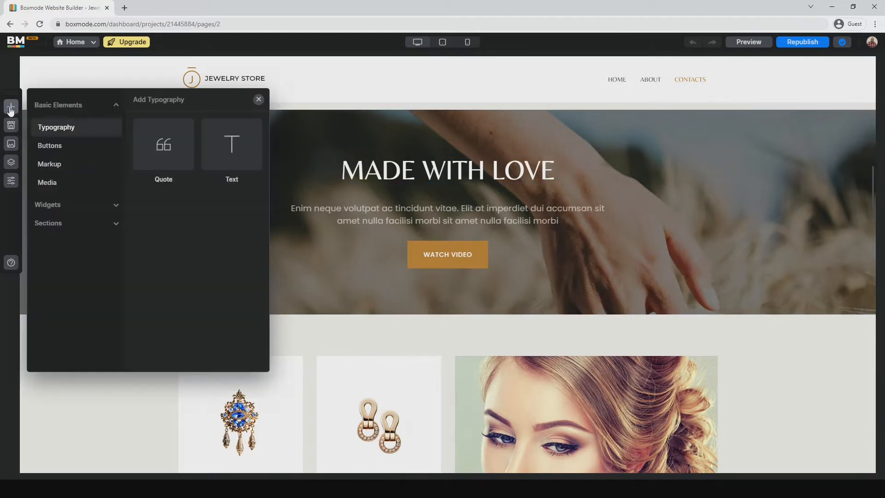
pyautogui.click(76, 149)
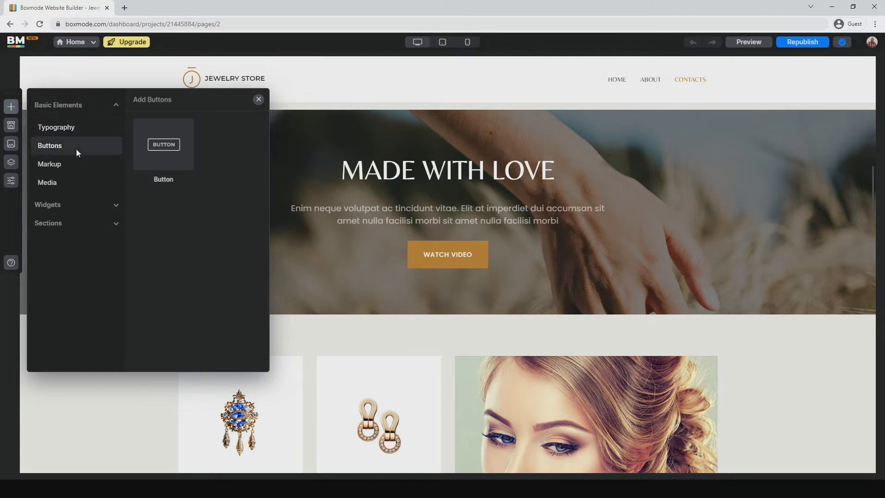
pyautogui.click(76, 168)
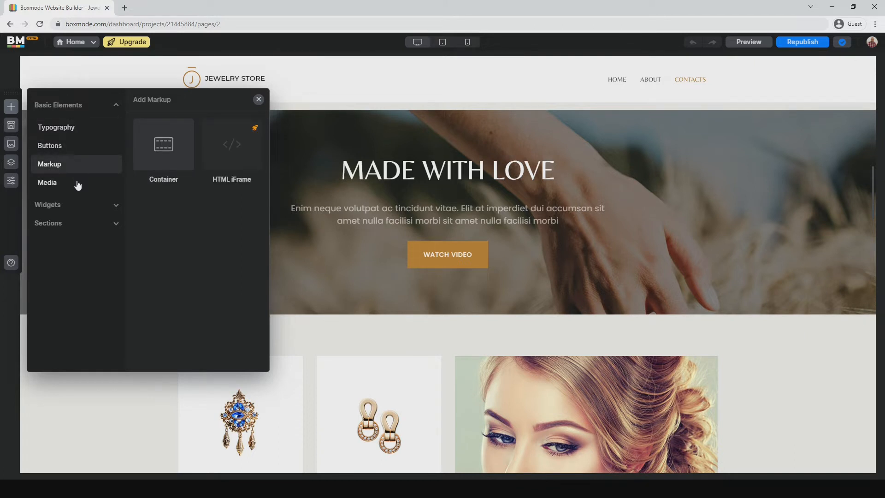
pyautogui.click(77, 182)
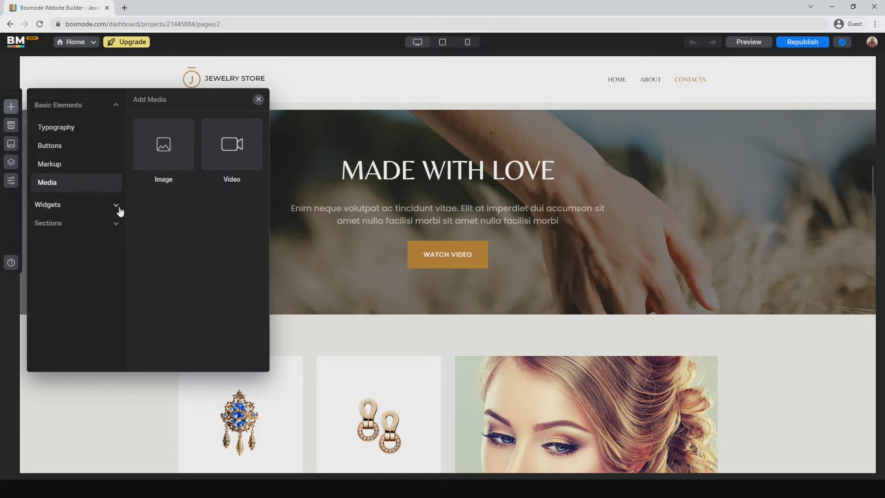
pyautogui.click(116, 205)
pyautogui.click(62, 167)
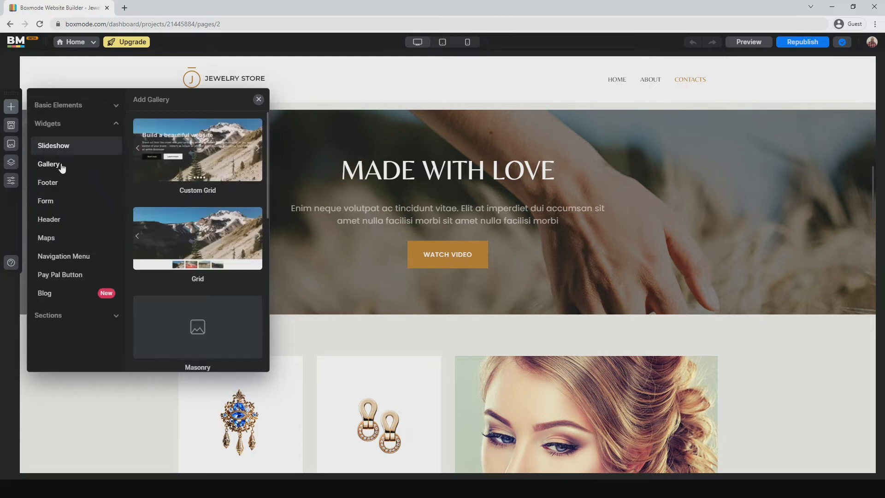
pyautogui.click(67, 204)
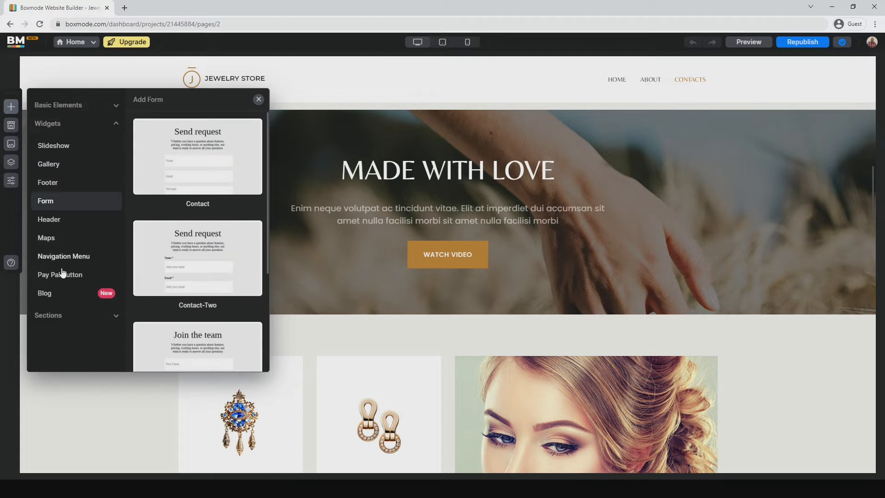
pyautogui.click(55, 297)
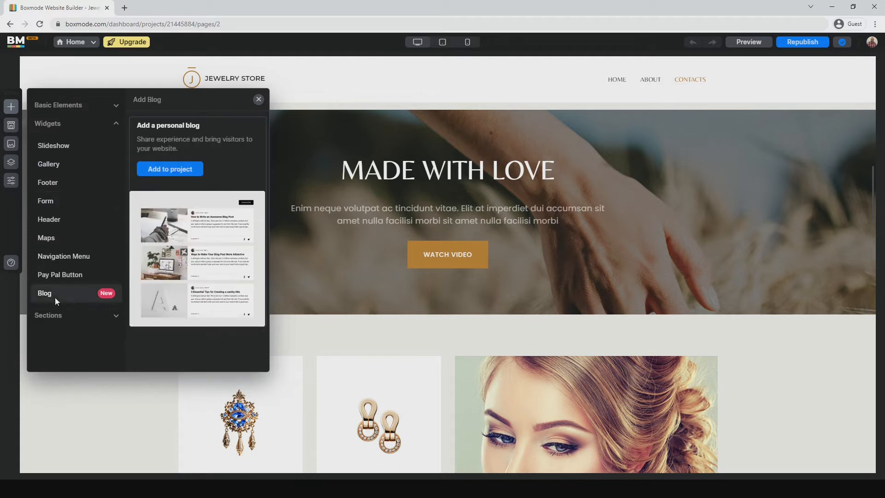
# Step: Add the Plan 2 pricing section from the ready-made sections below the client testimonial on the home page
pyautogui.click(116, 318)
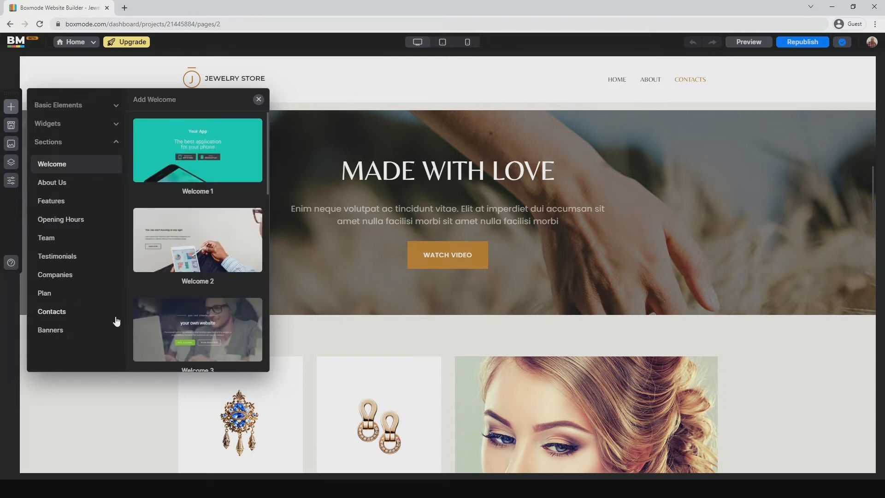
pyautogui.click(67, 184)
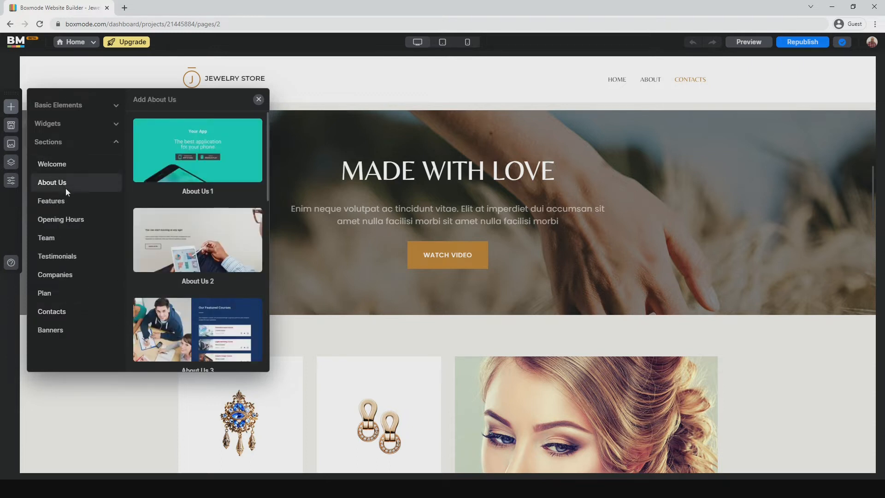
pyautogui.scroll(-3, 129, 224)
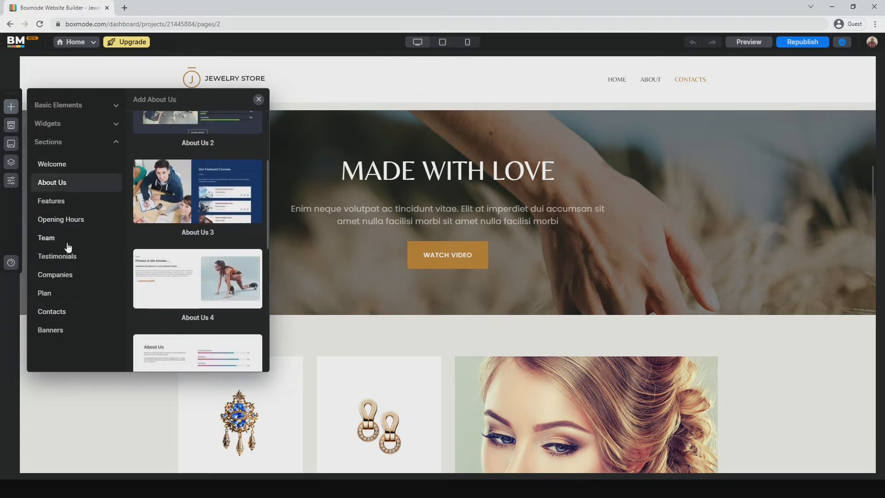
pyautogui.click(57, 277)
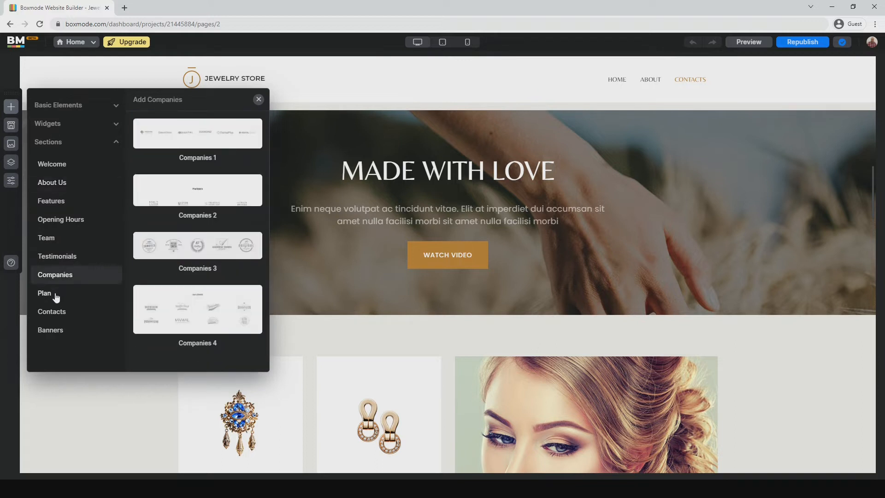
pyautogui.click(57, 295)
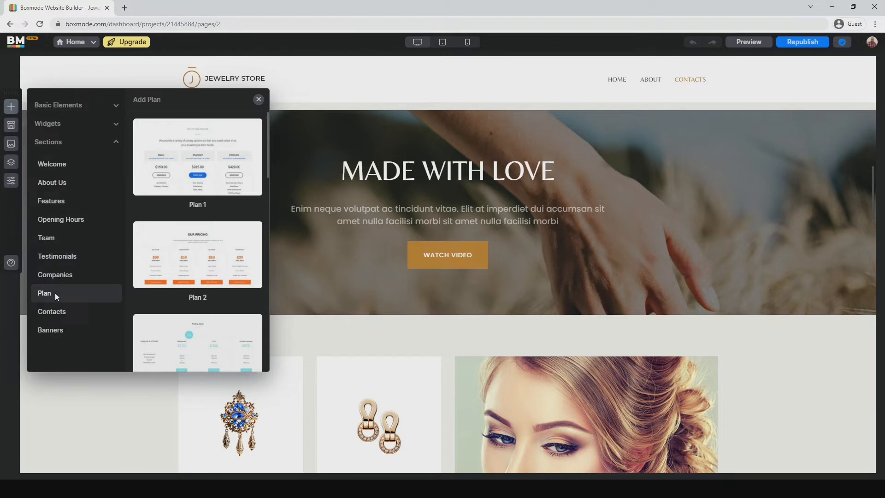
pyautogui.moveTo(199, 256); pyautogui.dragTo(391, 265)
pyautogui.scroll(-5, 405, 351)
pyautogui.scroll(-10, 410, 352)
pyautogui.hotkey('ctrl', '-')
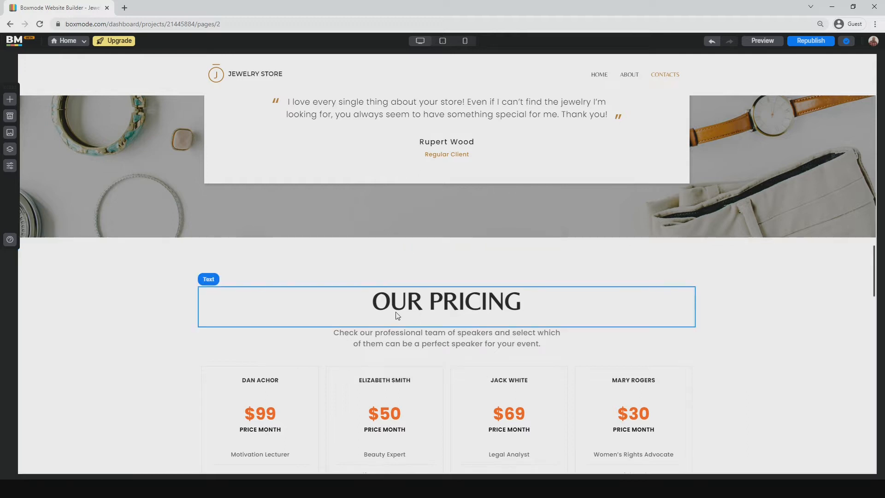
# Step: Replace the pricing subheading with "Jewelry Inc Magazine is chock-full of new, fashion-savvy bead designs sure to inspire you to create your own fabulous jewelry."
pyautogui.click(363, 341)
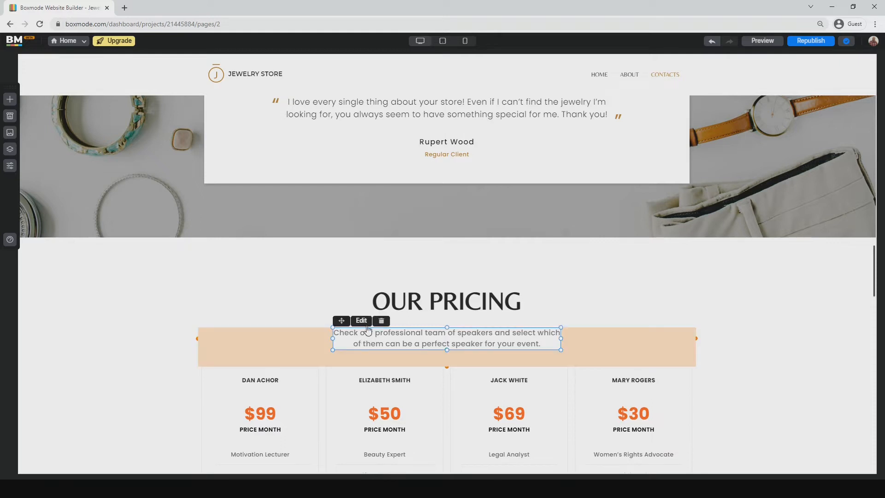
pyautogui.click(368, 328)
pyautogui.write('Jewelry Chic Magazine is chock-full of new, fashion-savvy bead designs sure to inspire you to create your own fabulous jewelry.')
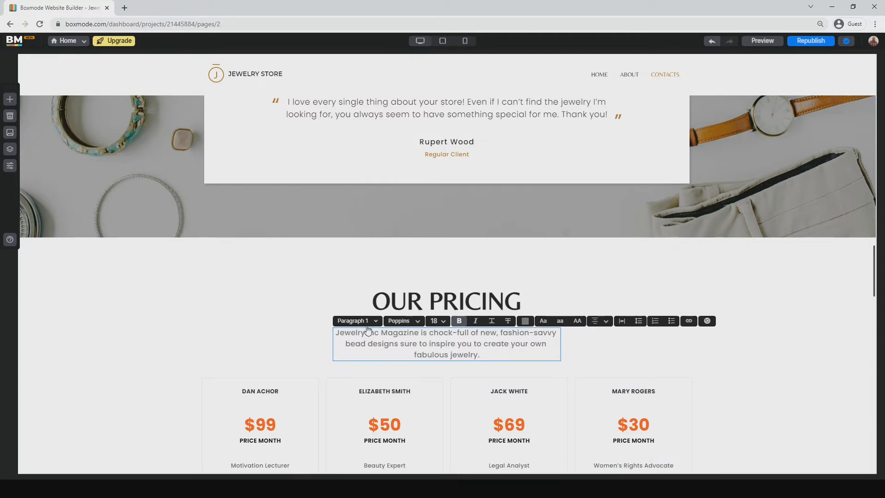
# Step: Set the whole pricing subheading to the Pontano Sans typeface at size 14
pyautogui.hotkey('ctrl', 'a')
pyautogui.click(419, 321)
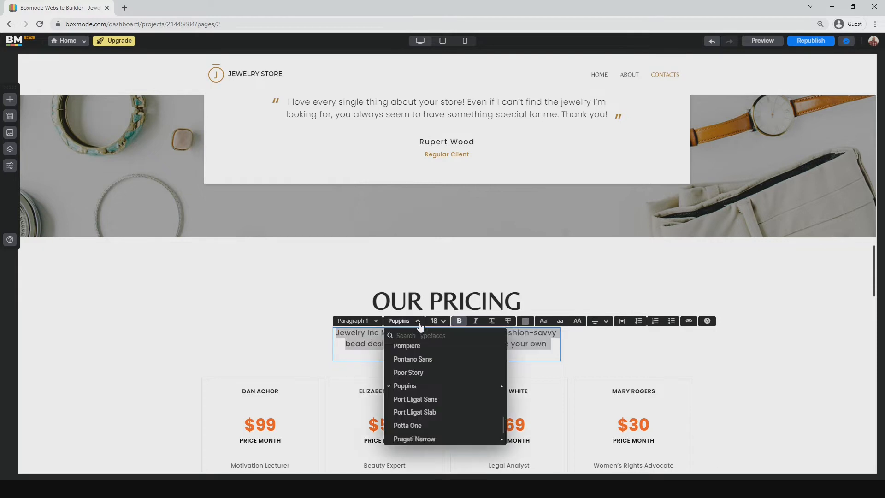
pyautogui.click(424, 359)
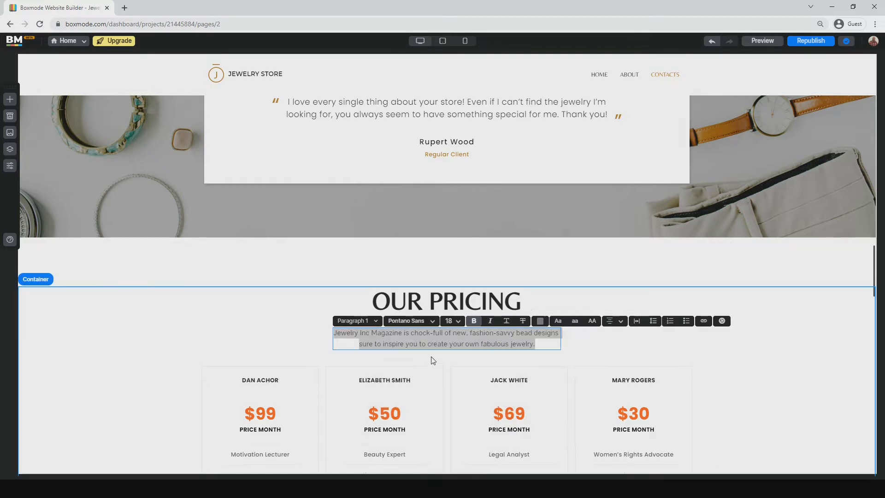
pyautogui.click(454, 321)
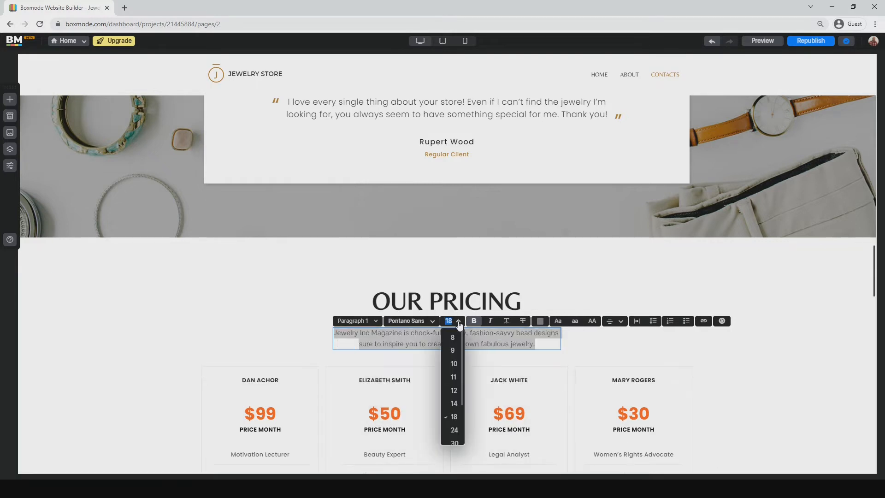
pyautogui.click(454, 403)
pyautogui.click(474, 321)
# Step: Capitalize every word of the pricing subheading and align the text to the left
pyautogui.click(542, 322)
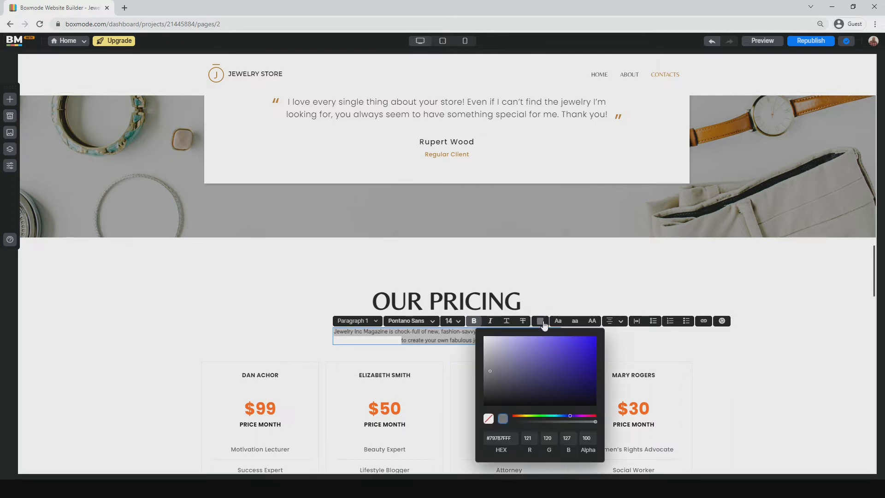
pyautogui.click(563, 323)
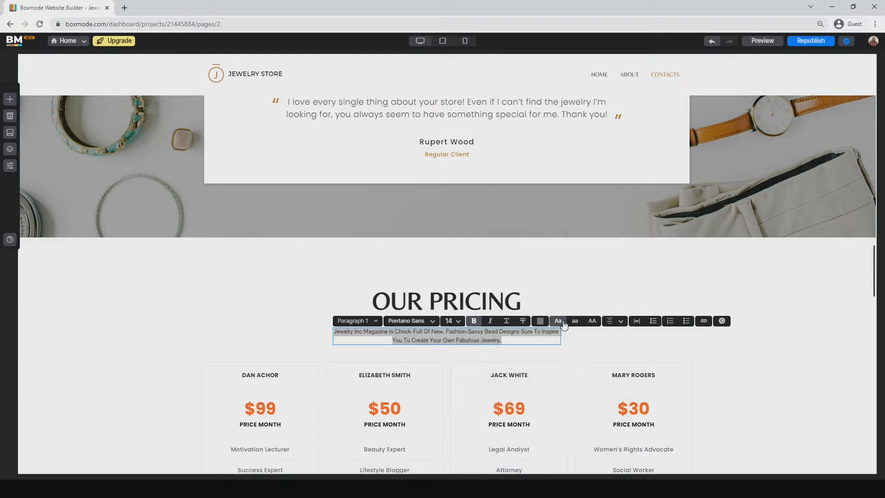
pyautogui.click(621, 321)
pyautogui.click(615, 336)
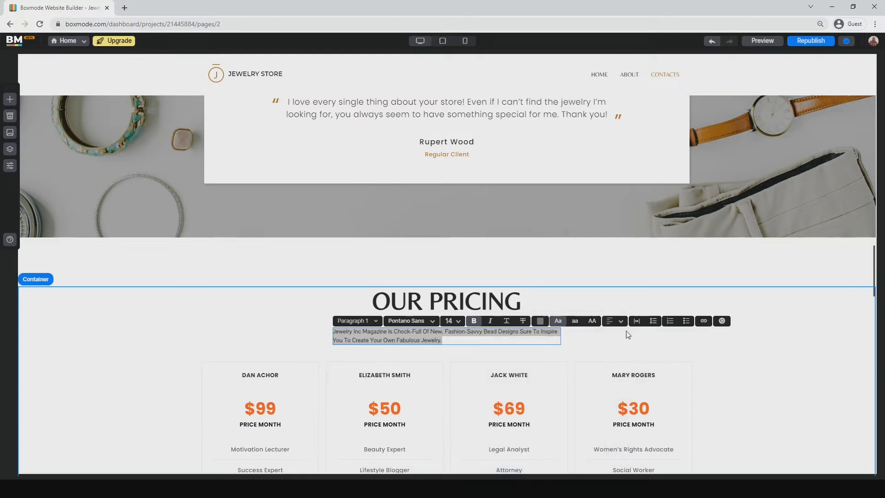
# Step: Set the pricing subheading's letter spacing to 1 and look at its link settings without adding a link
pyautogui.click(636, 325)
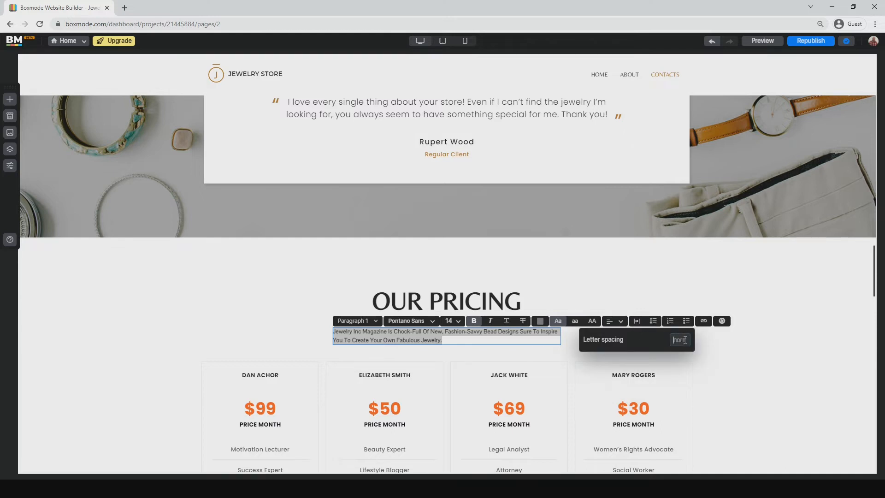
pyautogui.write('1')
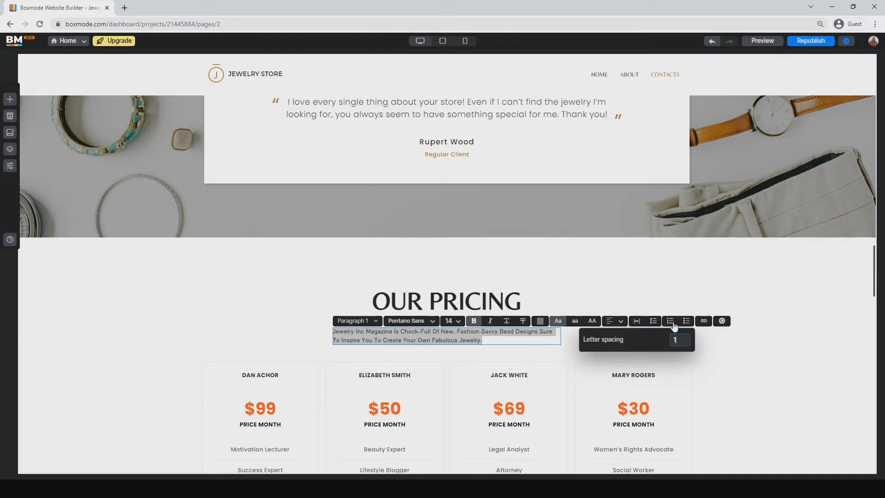
pyautogui.click(705, 322)
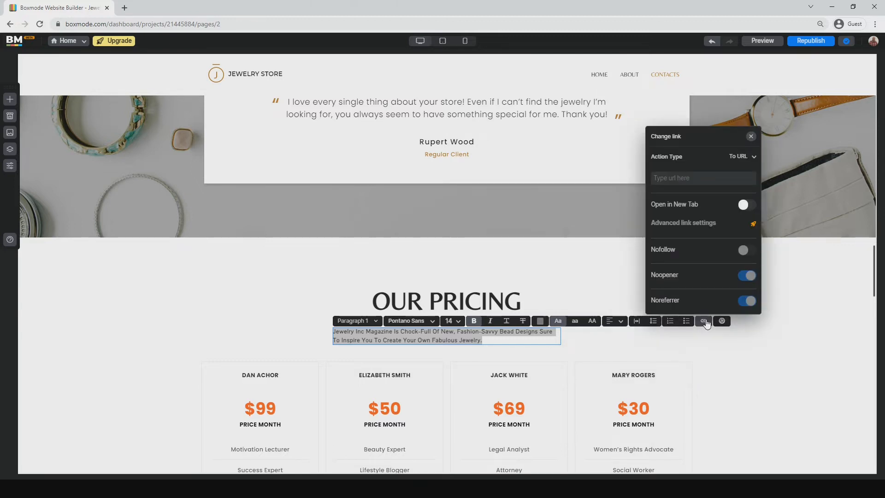
pyautogui.click(707, 325)
pyautogui.click(576, 349)
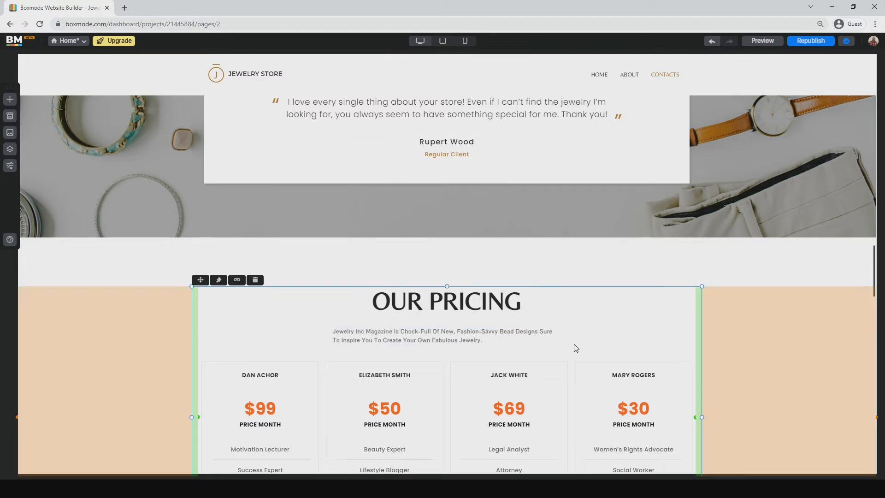
pyautogui.press('Escape')
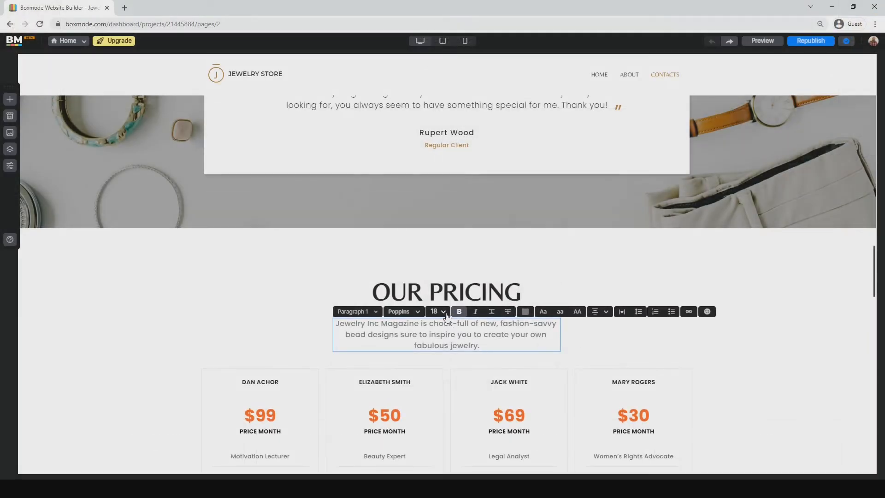
pyautogui.click(445, 313)
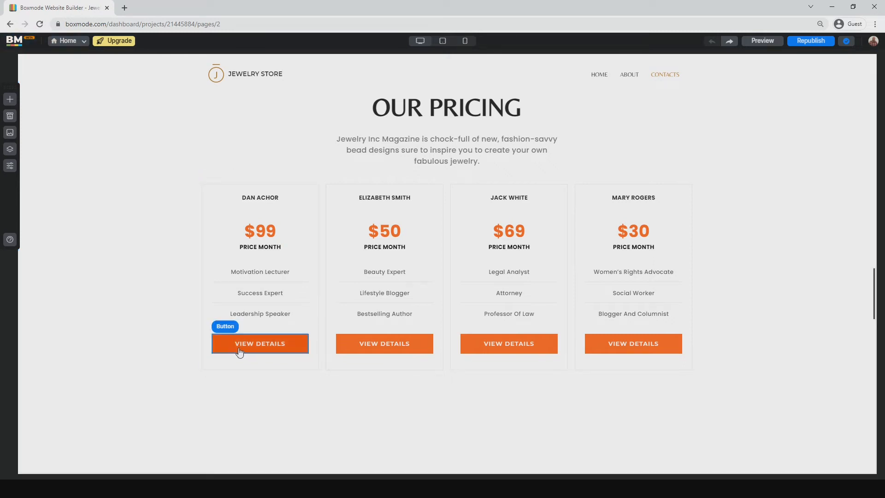
# Step: Set the default background color of the $99 card's View Details button to #BA7F32FF
pyautogui.click(298, 347)
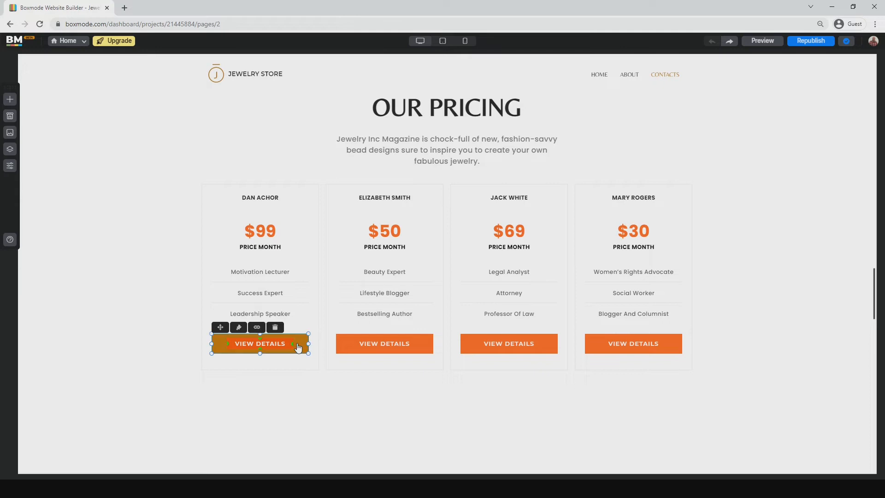
pyautogui.click(239, 328)
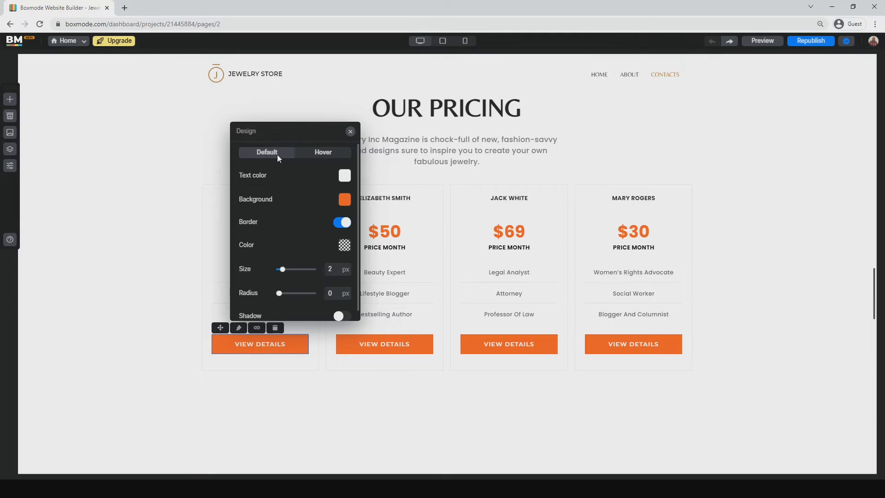
pyautogui.click(344, 200)
pyautogui.doubleClick(304, 321)
pyautogui.write('BA7F32FF')
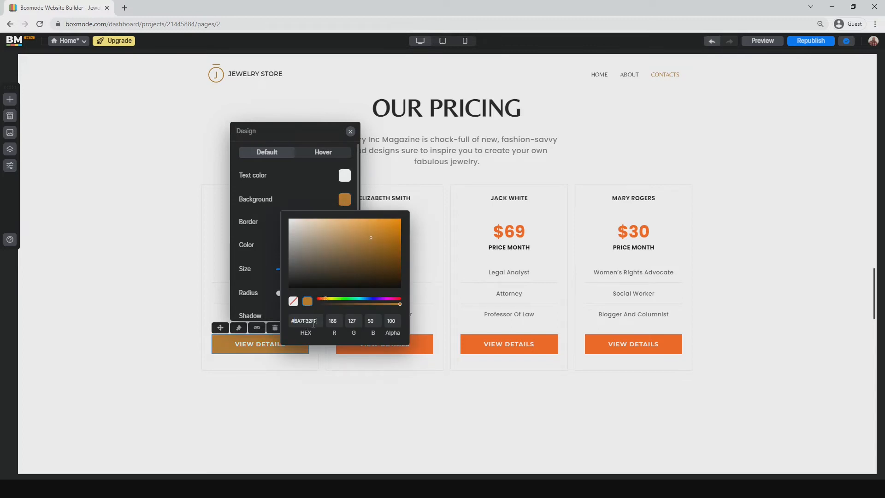
pyautogui.click(269, 235)
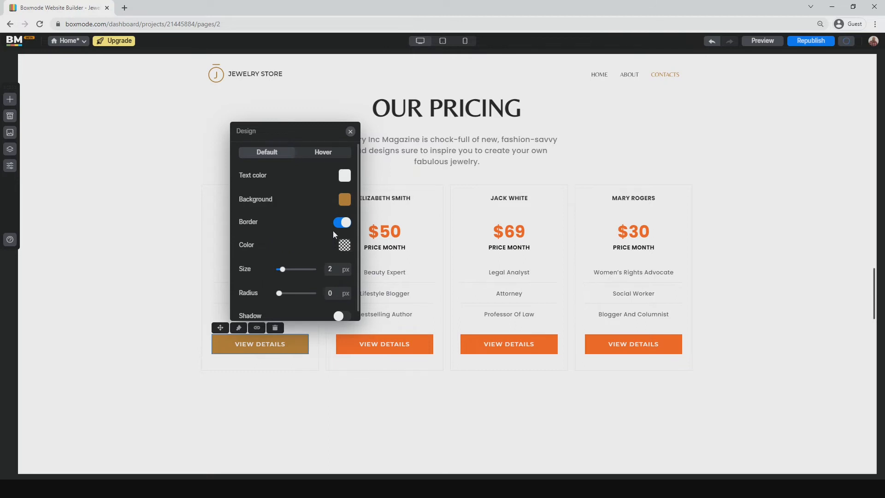
# Step: Try a red 13 px border on the $99 card's View Details button
pyautogui.click(345, 245)
pyautogui.moveTo(375, 289); pyautogui.dragTo(385, 282)
pyautogui.moveTo(386, 350); pyautogui.dragTo(389, 350)
pyautogui.click(291, 228)
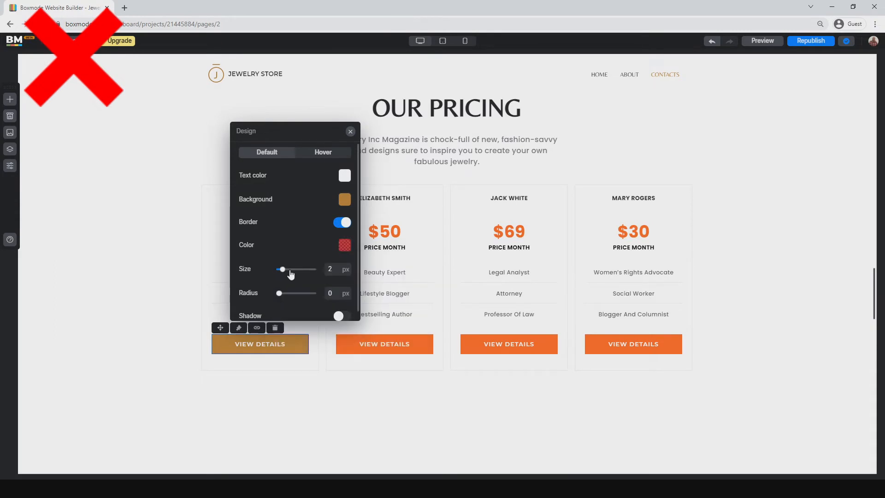
pyautogui.moveTo(291, 275); pyautogui.dragTo(304, 276)
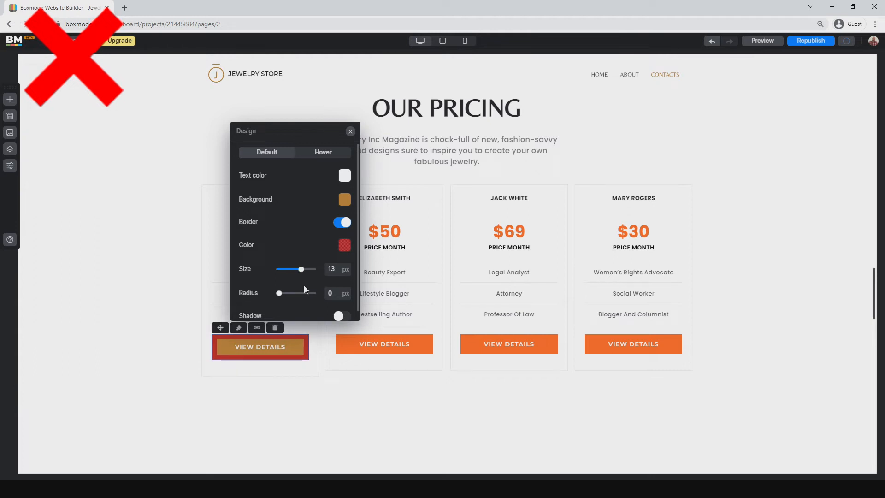
pyautogui.click(315, 384)
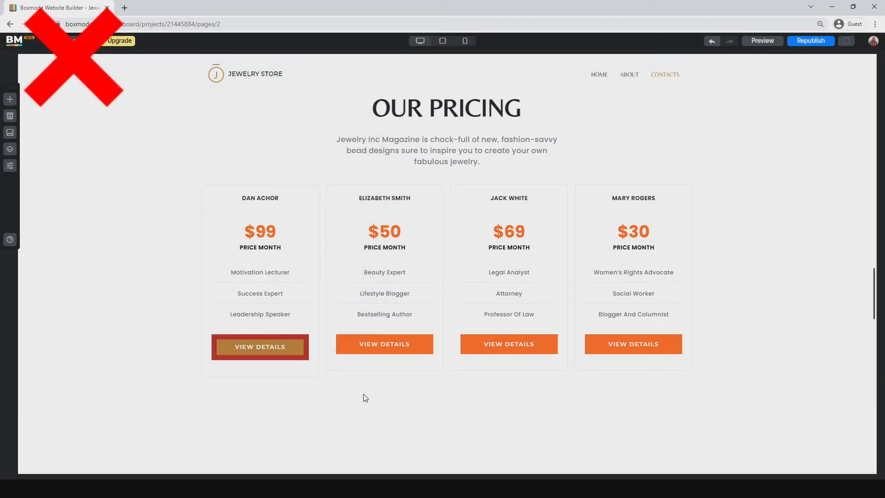
pyautogui.click(293, 346)
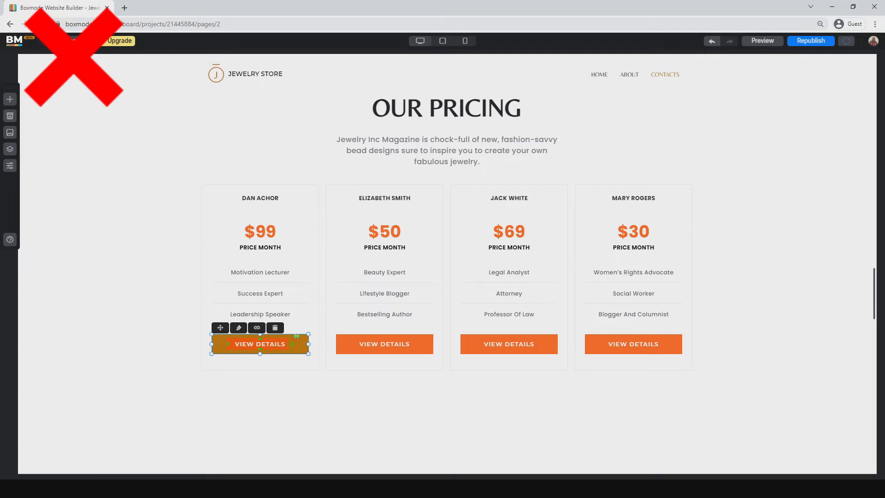
# Step: Turn off the border on the $99 card's View Details button
pyautogui.click(239, 328)
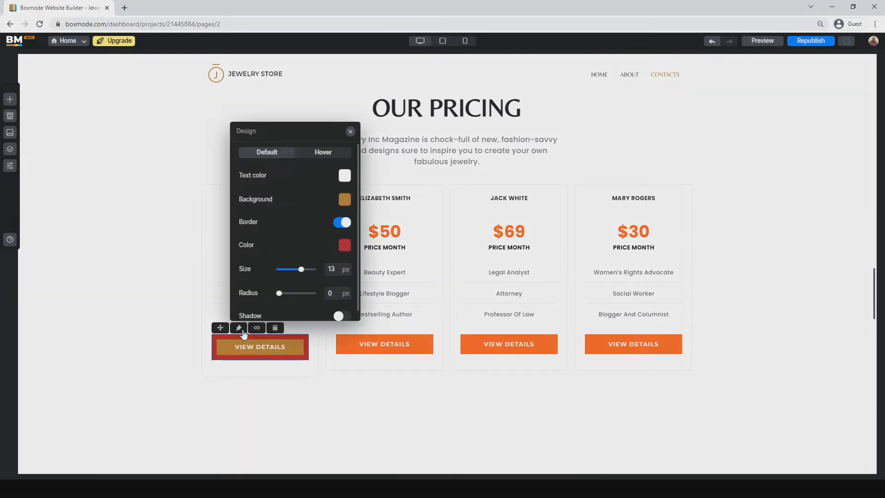
pyautogui.click(340, 223)
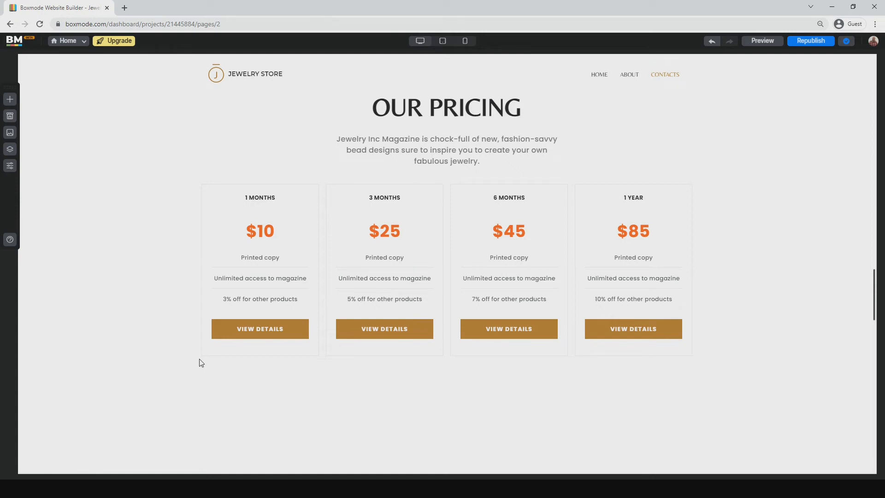
# Step: Link the 1 Months card's View Details button to the product URL ending in Magazine-subscription/p/418354275
pyautogui.click(227, 336)
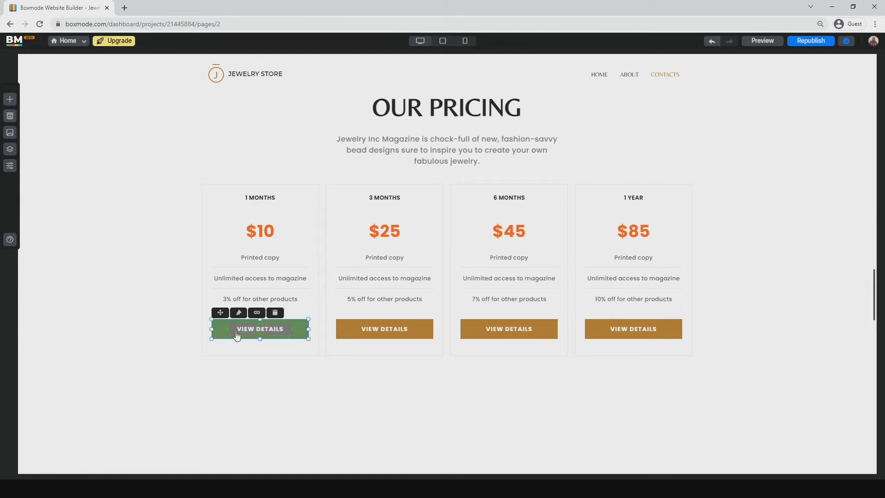
pyautogui.click(257, 313)
pyautogui.click(205, 169)
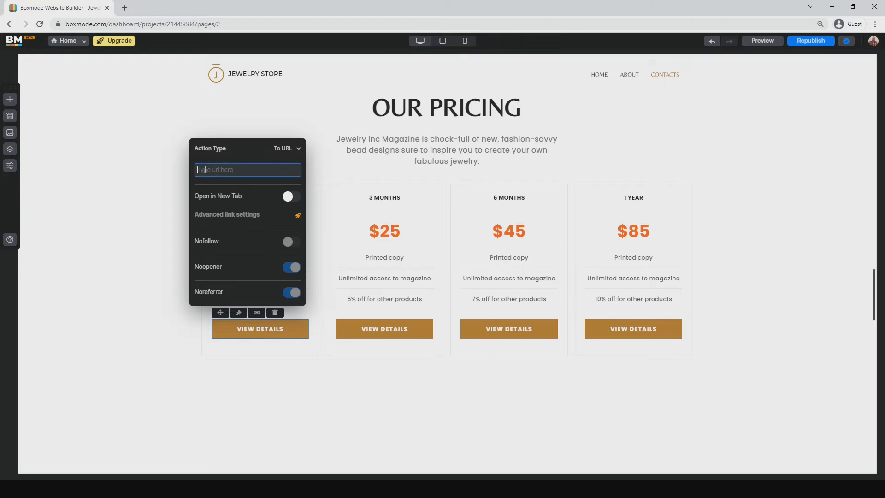
pyautogui.hotkey('ctrl', 'v')
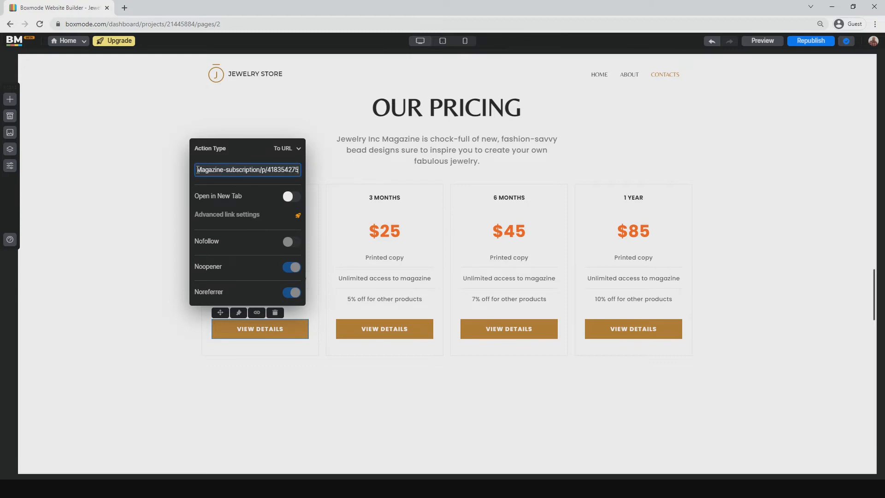
# Step: Set the background color of the Our Pricing section to #F1EFEB
pyautogui.scroll(1, 130, 180)
pyautogui.click(124, 190)
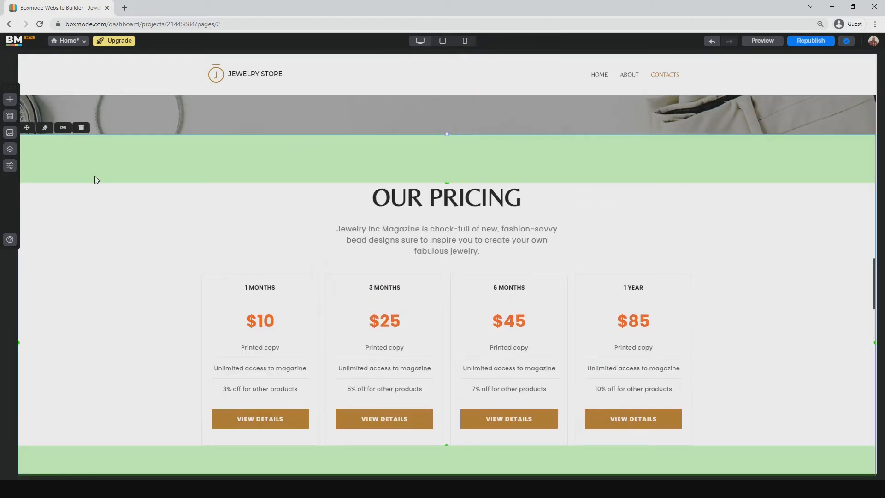
pyautogui.click(46, 129)
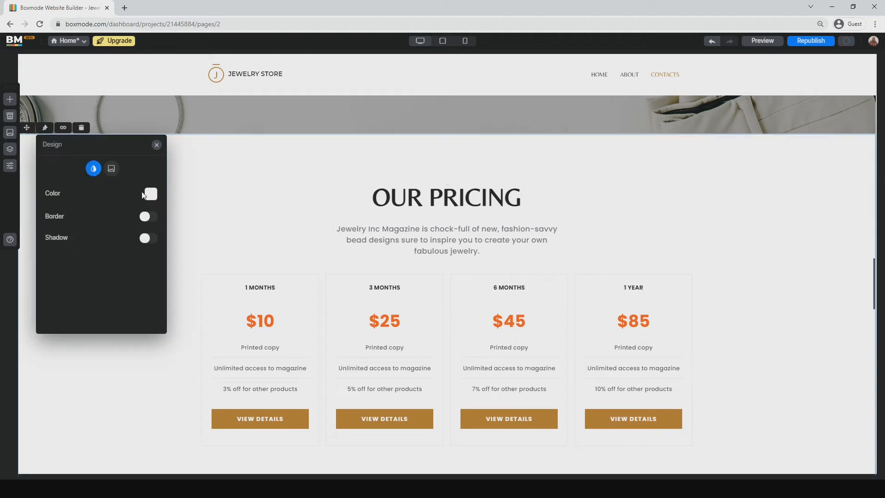
pyautogui.click(111, 169)
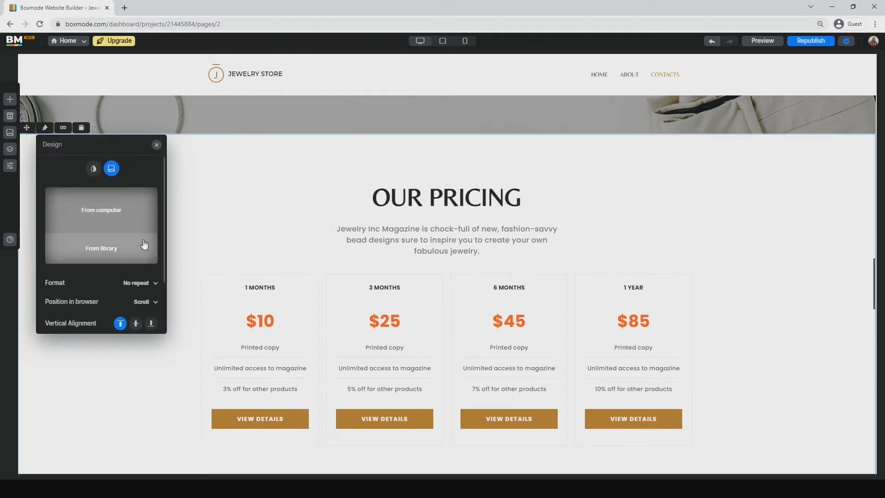
pyautogui.click(94, 169)
pyautogui.click(152, 196)
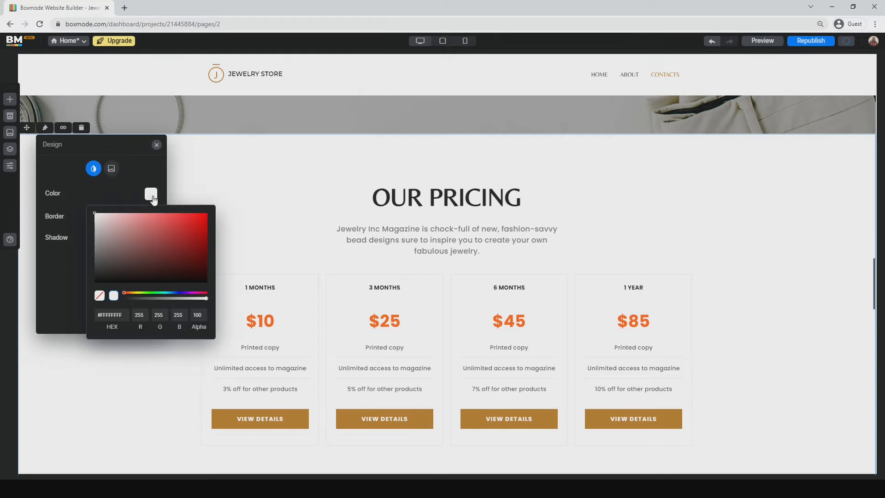
pyautogui.doubleClick(111, 315)
pyautogui.write('F1EFEB')
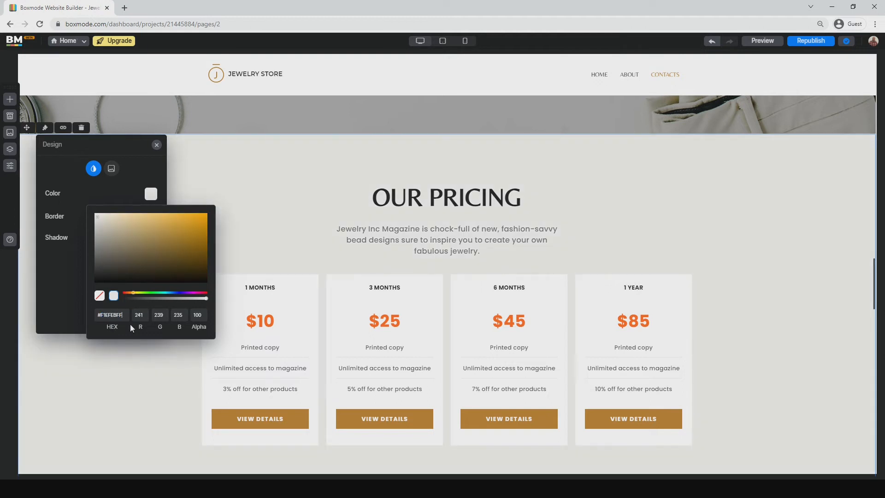
pyautogui.click(128, 375)
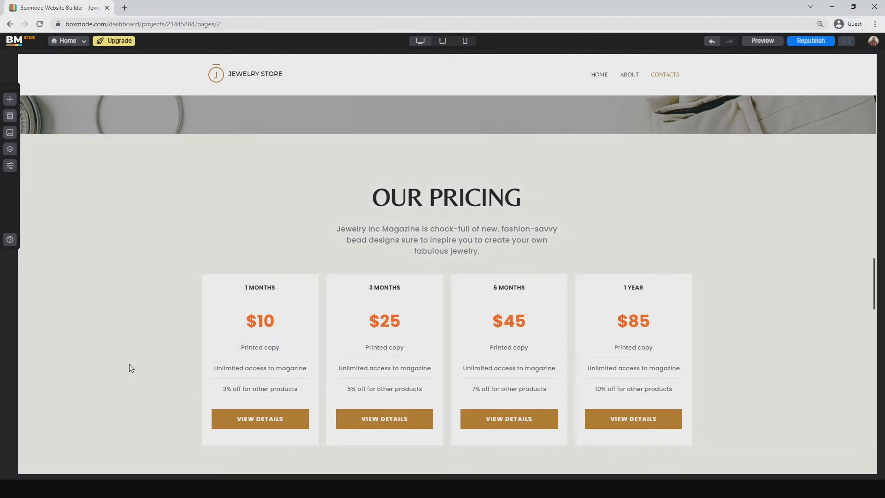
# Step: Review the home page's sections from the pricing area down to New Collection and back up to the hero banner
pyautogui.scroll(-3, 129, 363)
pyautogui.scroll(-4, 126, 362)
pyautogui.scroll(2, 122, 360)
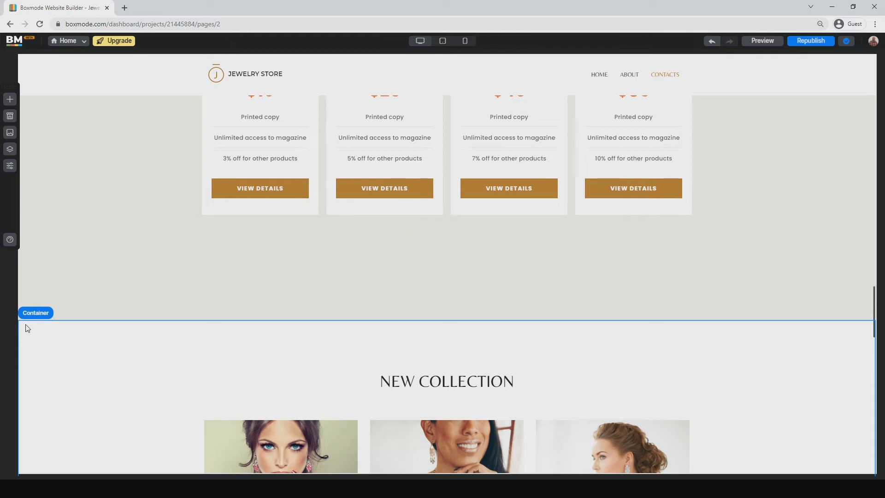
pyautogui.scroll(8, 24, 327)
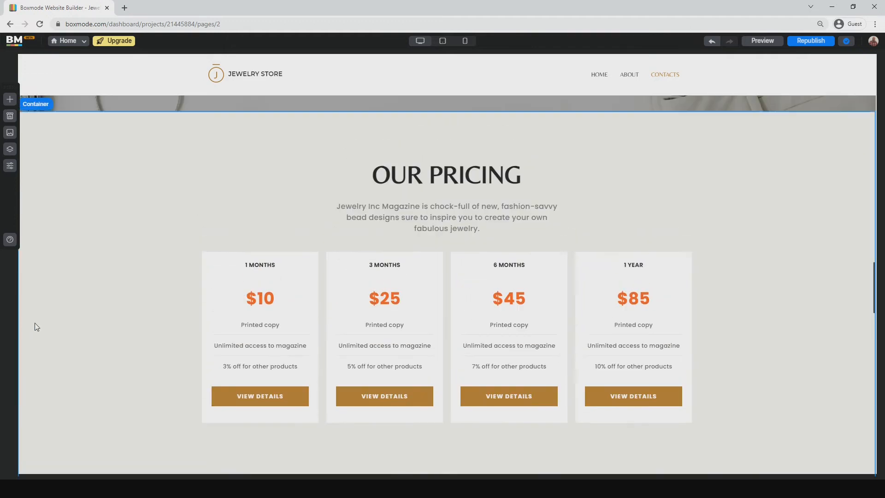
pyautogui.scroll(15, 37, 326)
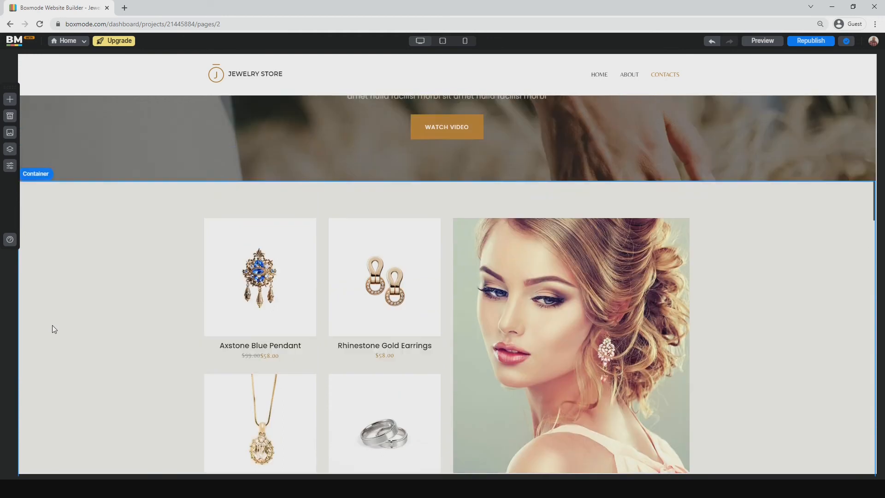
pyautogui.scroll(10, 154, 327)
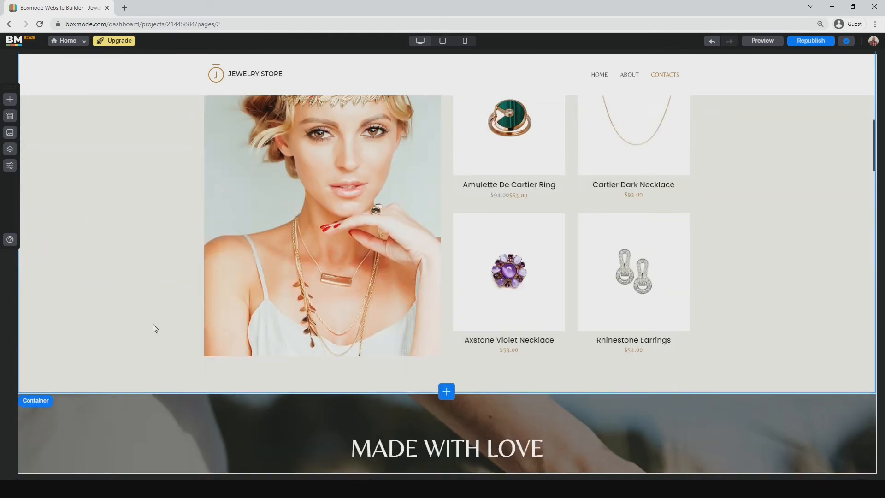
pyautogui.scroll(3, 156, 323)
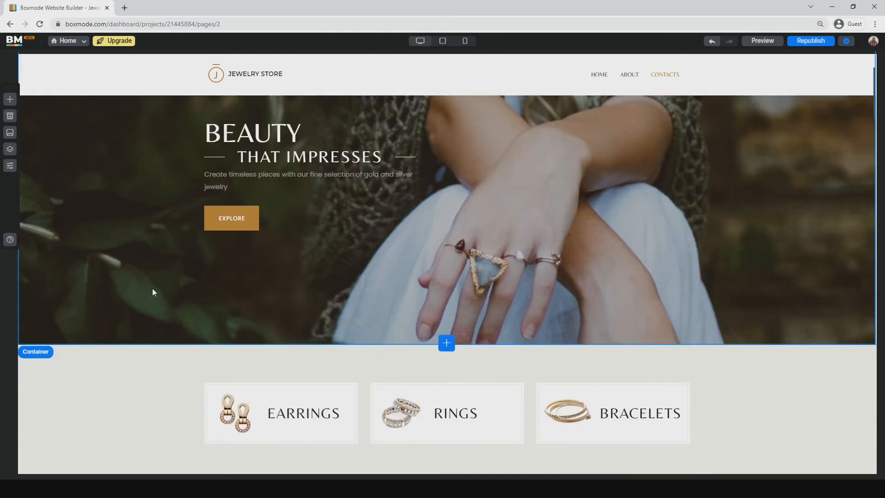
pyautogui.scroll(2, 132, 289)
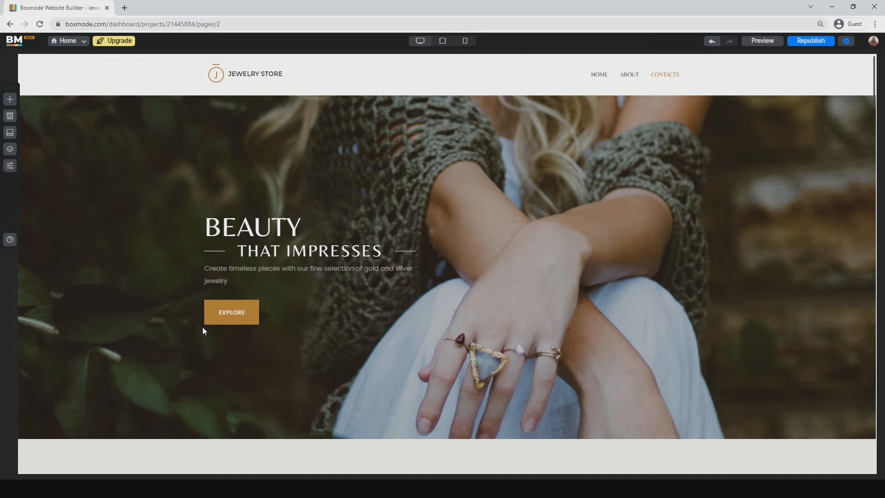
# Step: Delete the Earrings, Rings and Bracelets section below the hero banner and undo the deletion
pyautogui.scroll(-2, 203, 330)
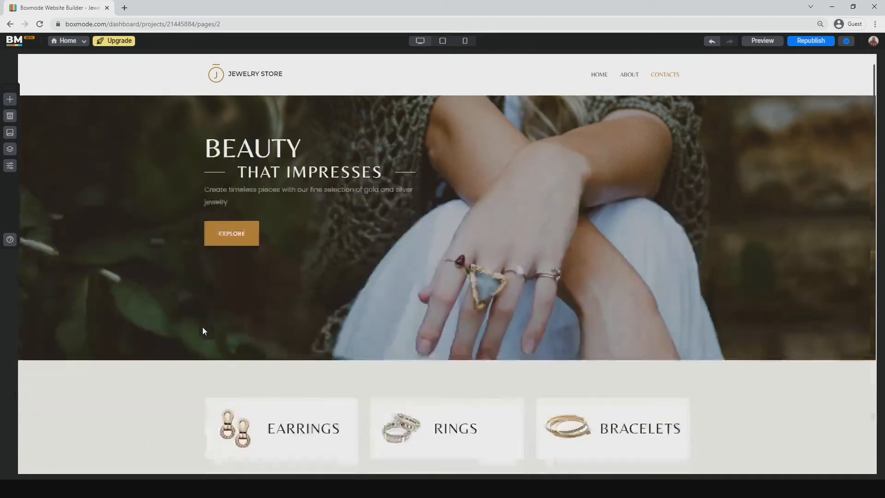
pyautogui.scroll(-1, 124, 377)
pyautogui.click(114, 355)
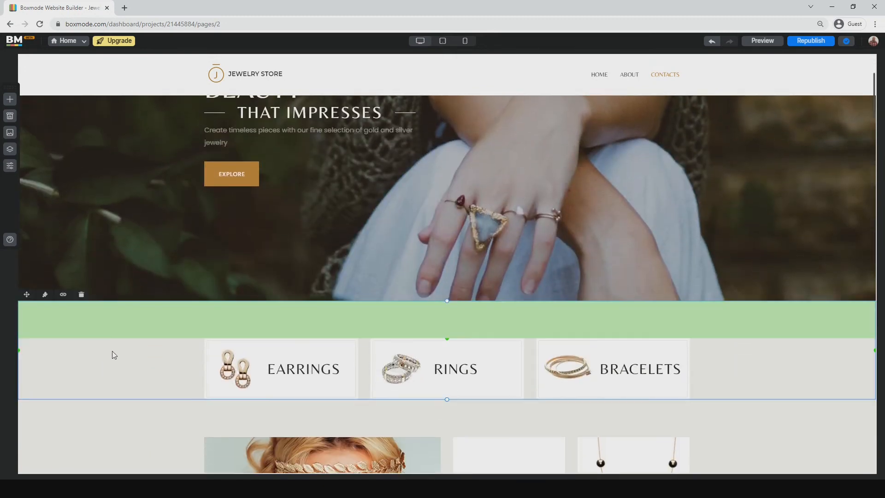
pyautogui.click(81, 294)
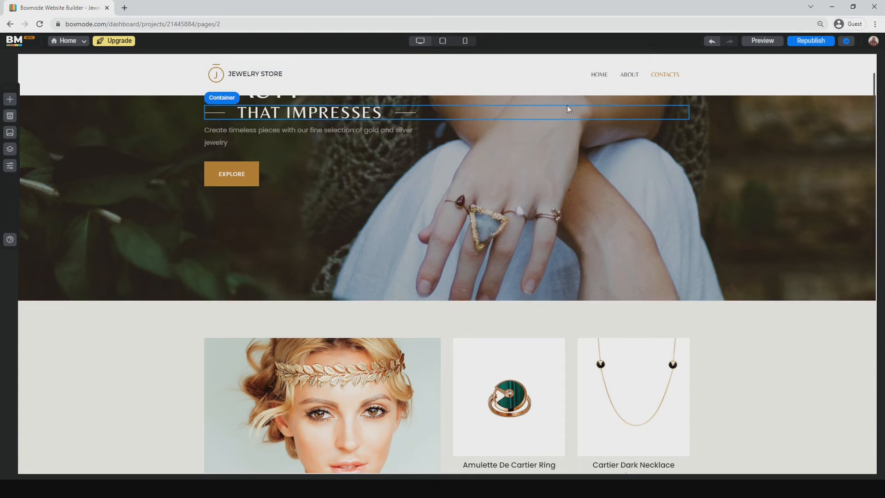
pyautogui.click(714, 44)
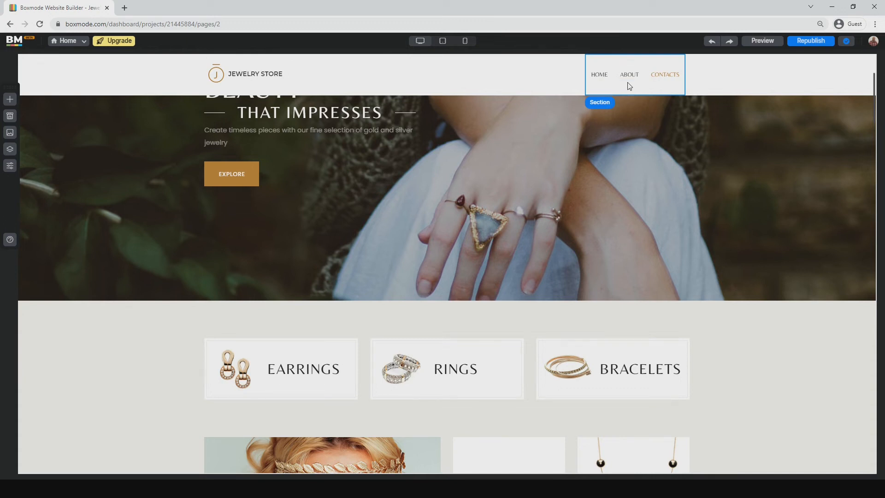
# Step: Add a new item to the header navigation menu
pyautogui.click(653, 85)
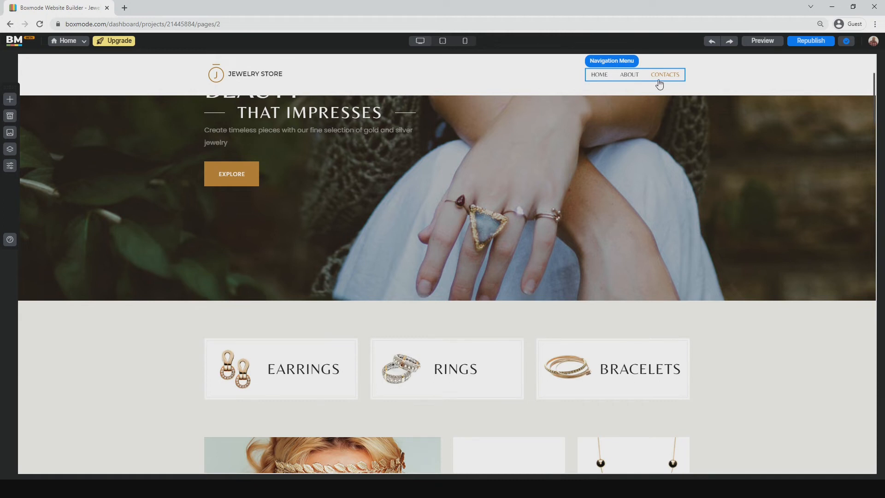
pyautogui.click(684, 81)
pyautogui.click(685, 83)
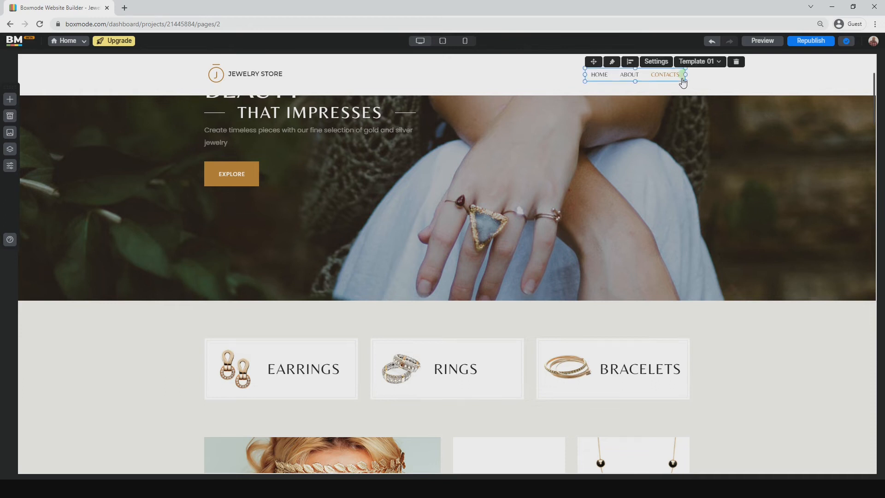
pyautogui.click(657, 66)
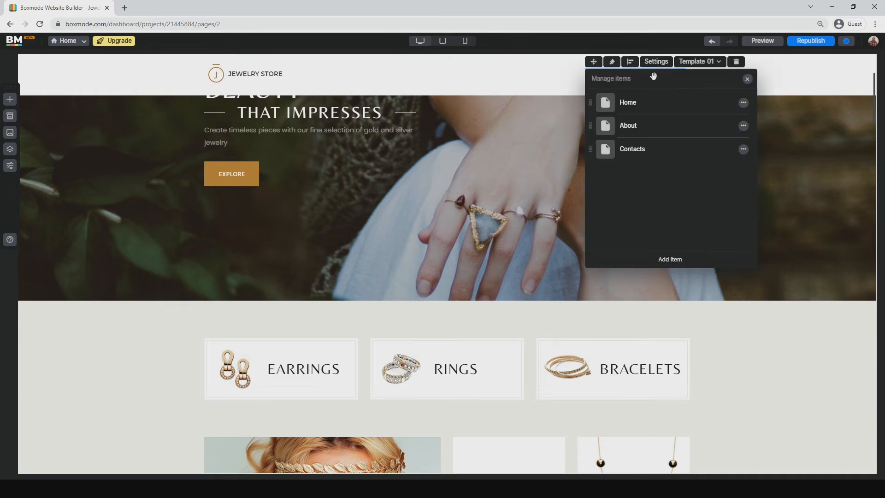
pyautogui.click(667, 259)
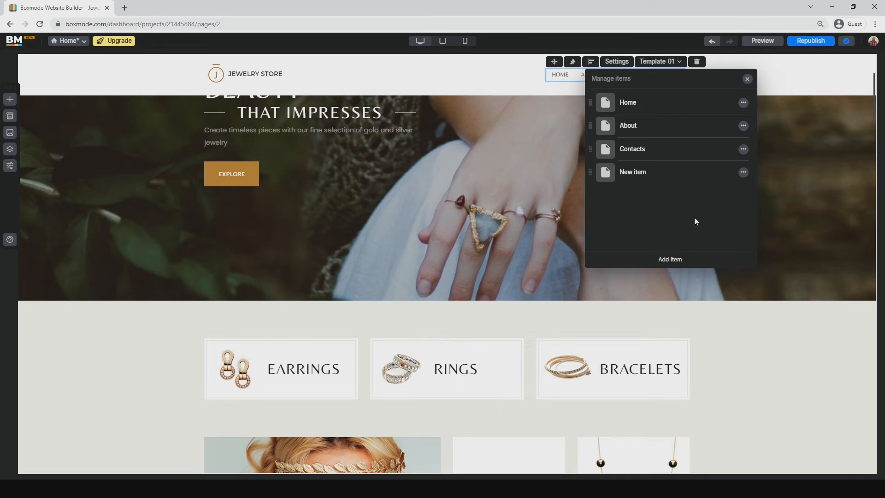
# Step: Rename the new navigation menu item to Online Store
pyautogui.click(743, 173)
pyautogui.click(766, 176)
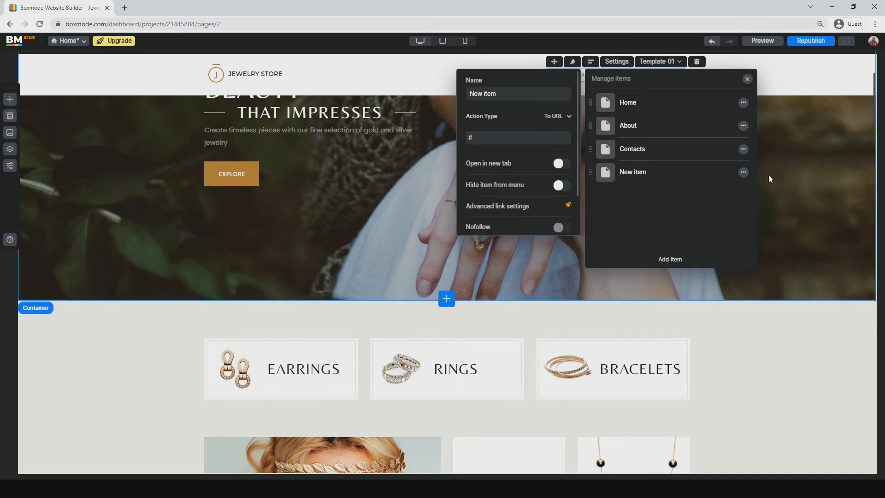
pyautogui.tripleClick(512, 93)
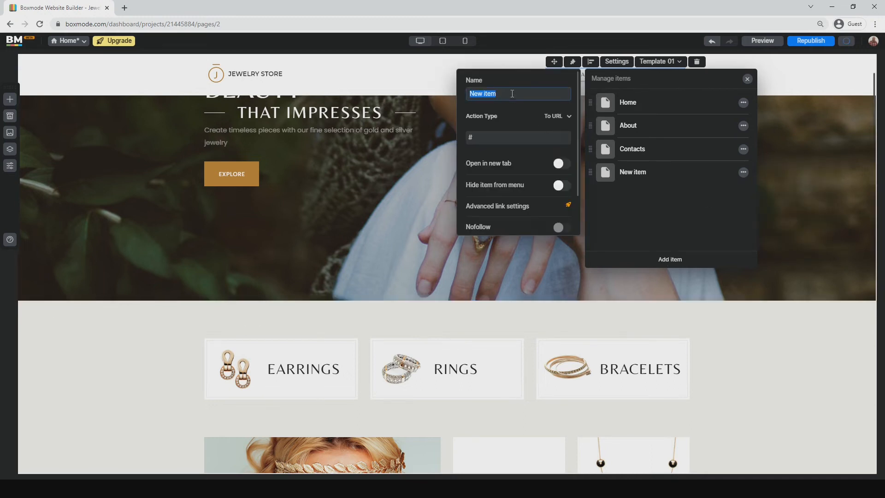
pyautogui.write('Online Store')
# Step: Set the Online Store menu item's action type to Jump to page with the Online Store page as target
pyautogui.click(569, 119)
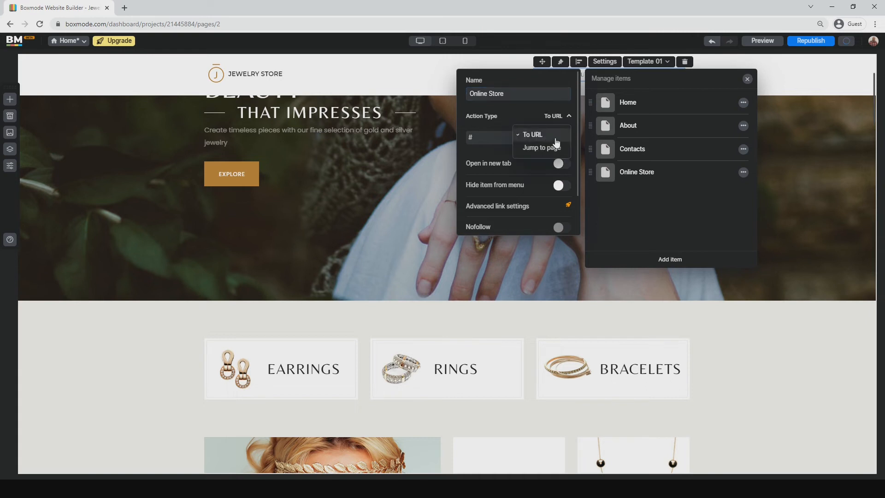
pyautogui.click(550, 148)
pyautogui.click(564, 141)
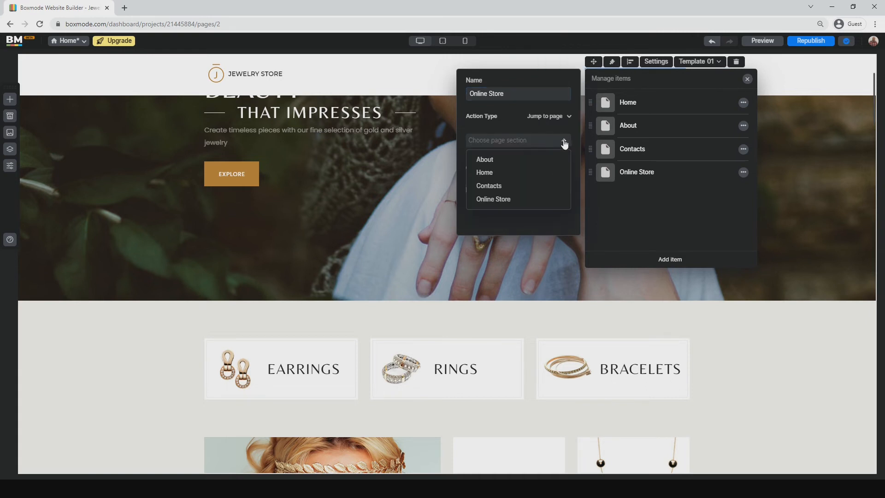
pyautogui.click(503, 201)
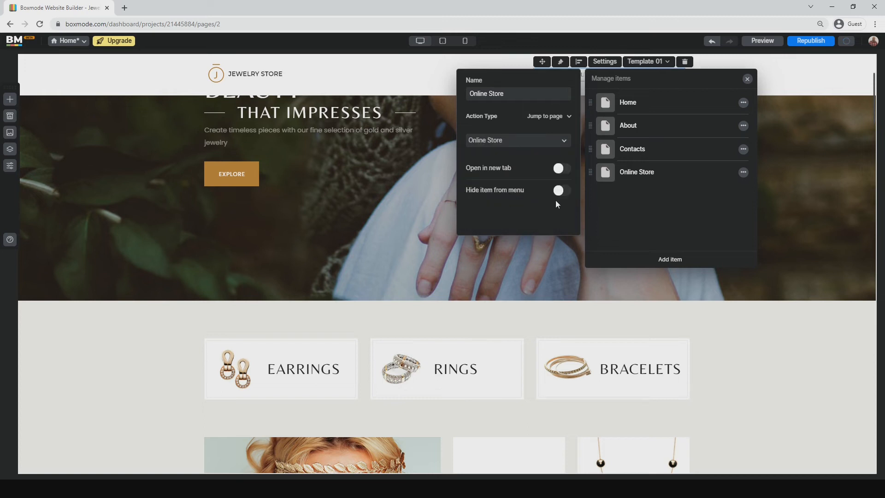
pyautogui.click(430, 248)
# Step: Switch the editor from the Home page to the Online Store page
pyautogui.scroll(3, 425, 243)
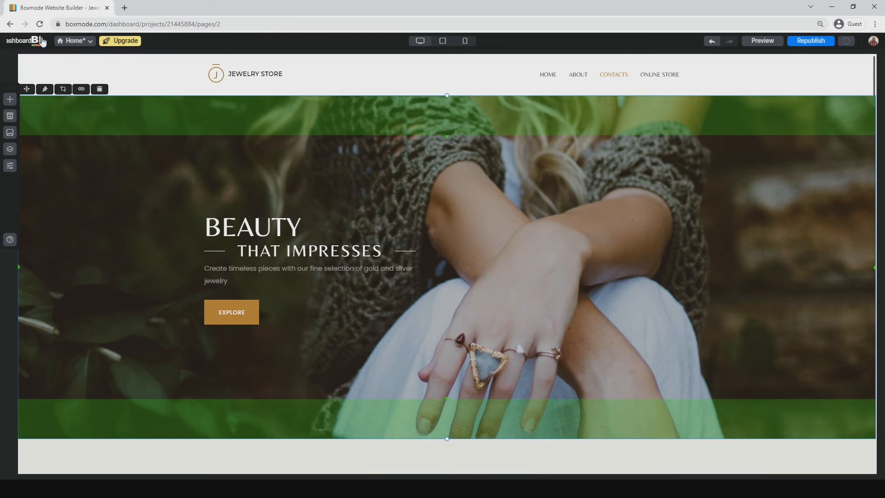
pyautogui.click(73, 40)
pyautogui.click(70, 162)
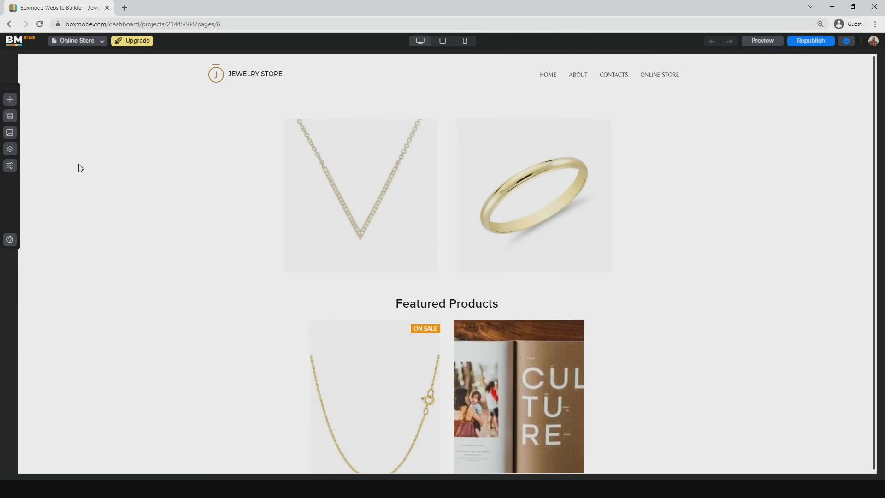
# Step: Look through the store block's design and configuration settings, and the Design section of the Store Manager
pyautogui.moveTo(59, 138)
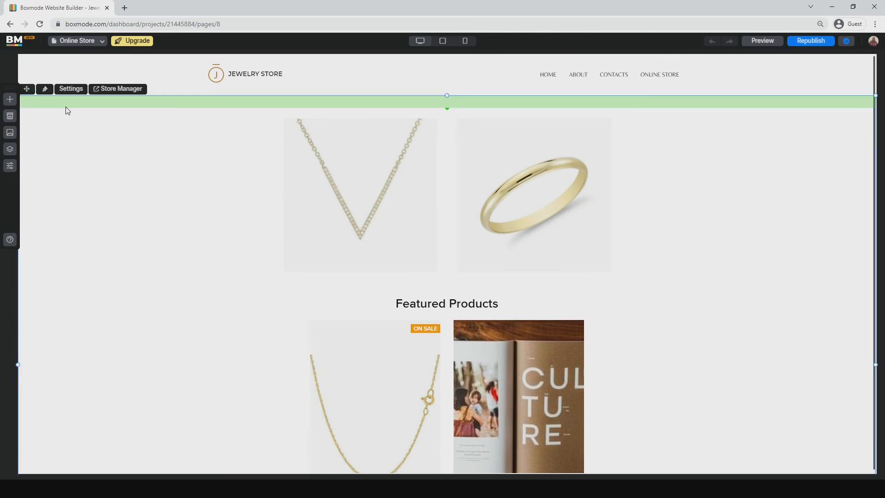
pyautogui.click(60, 89)
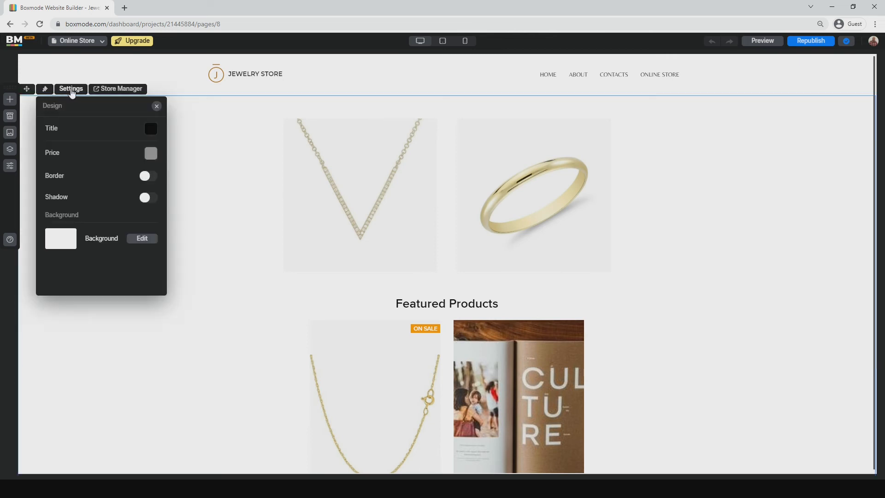
pyautogui.click(71, 90)
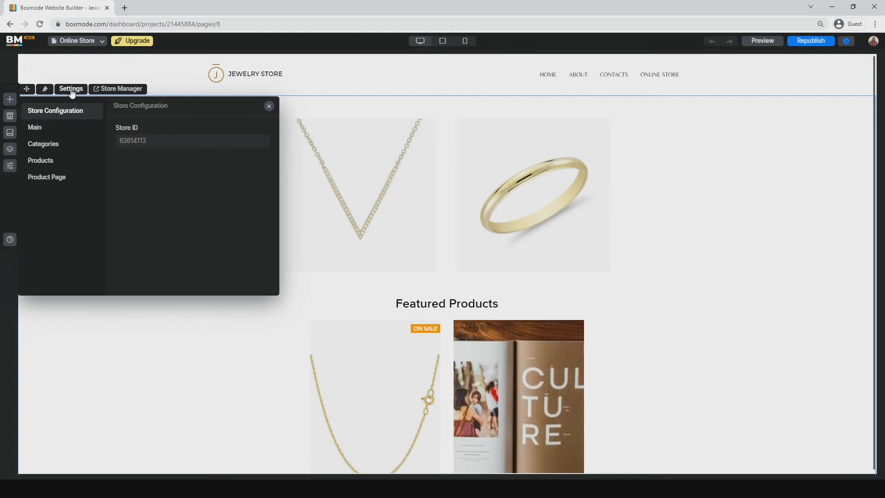
pyautogui.click(132, 89)
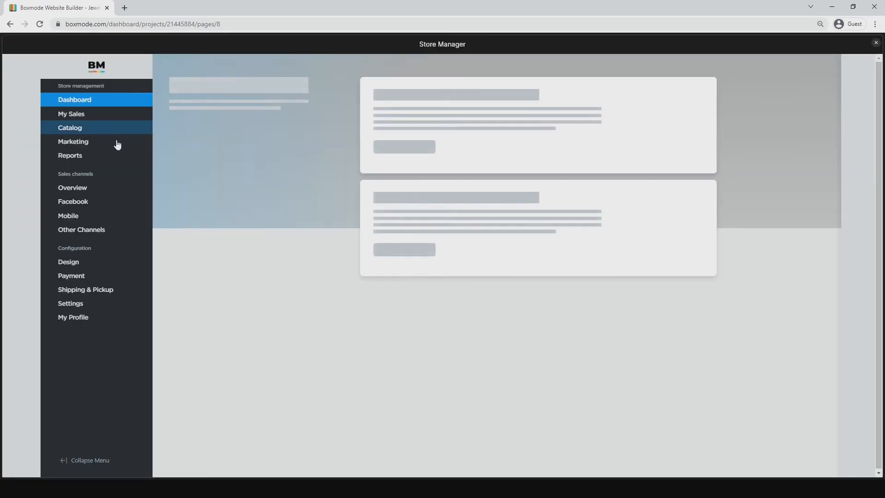
pyautogui.click(76, 266)
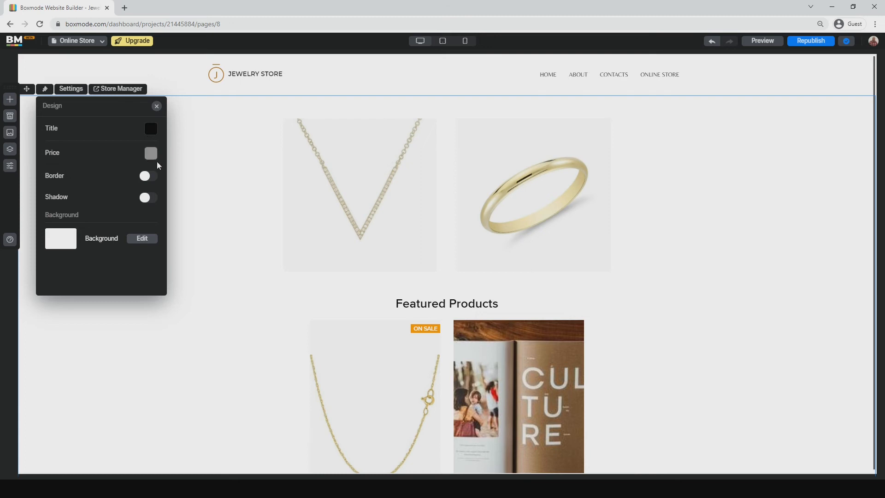
# Step: Try out a border and an image background in the store block's design settings
pyautogui.click(149, 176)
pyautogui.click(148, 176)
pyautogui.click(138, 238)
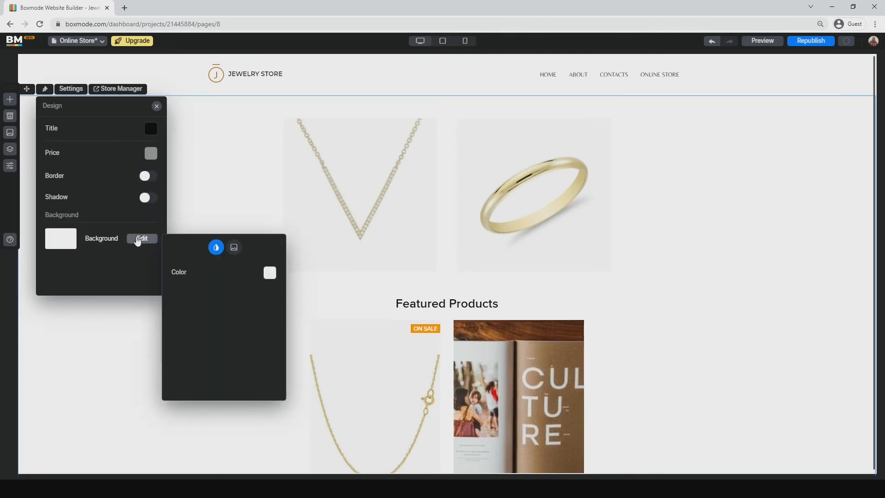
pyautogui.click(235, 252)
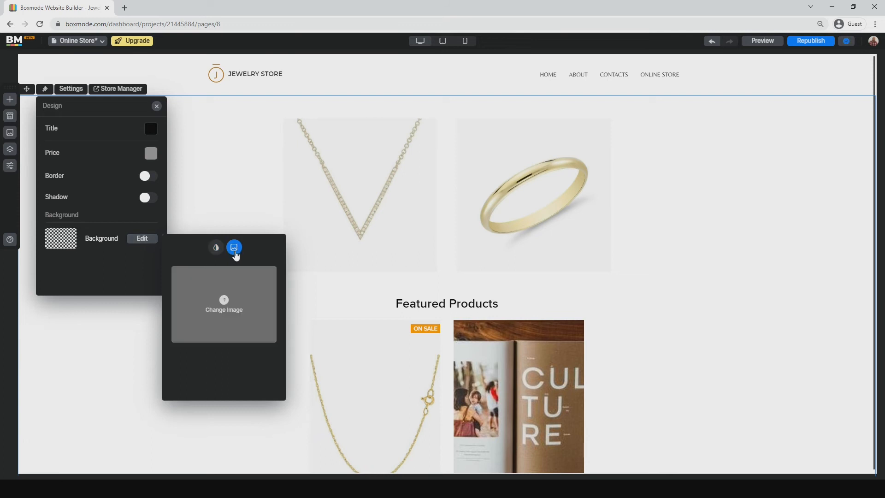
pyautogui.moveTo(233, 313)
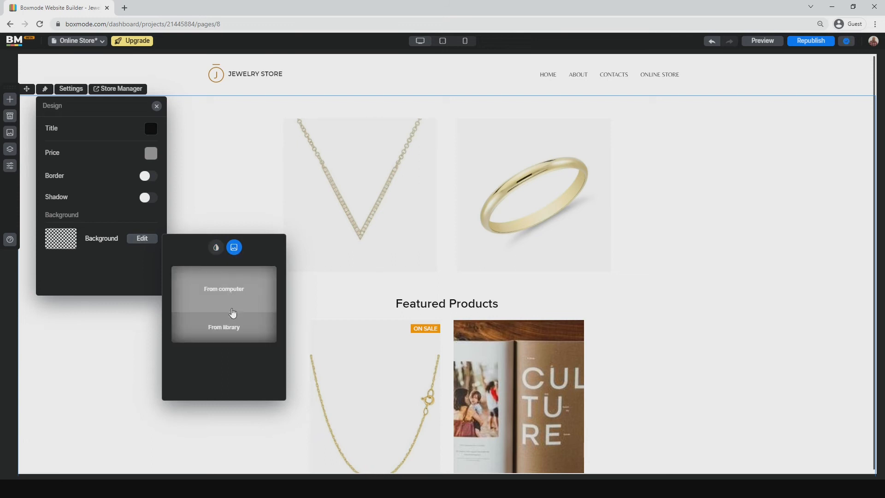
pyautogui.click(215, 249)
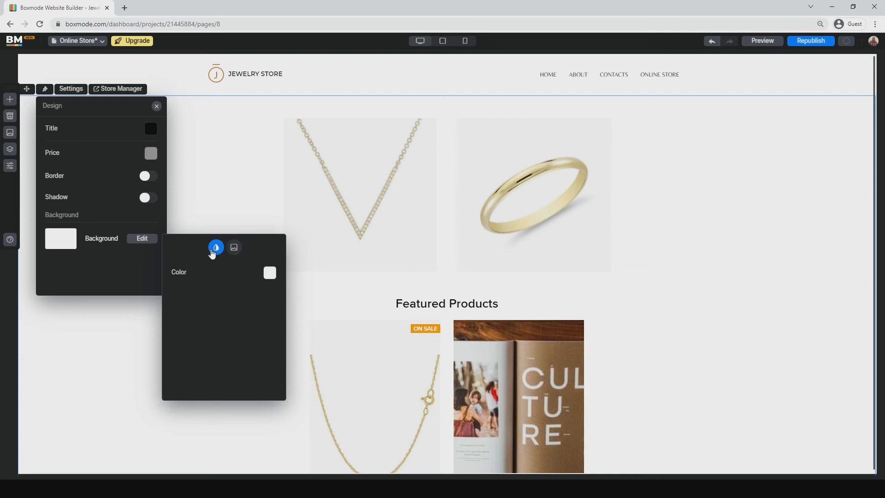
pyautogui.click(123, 264)
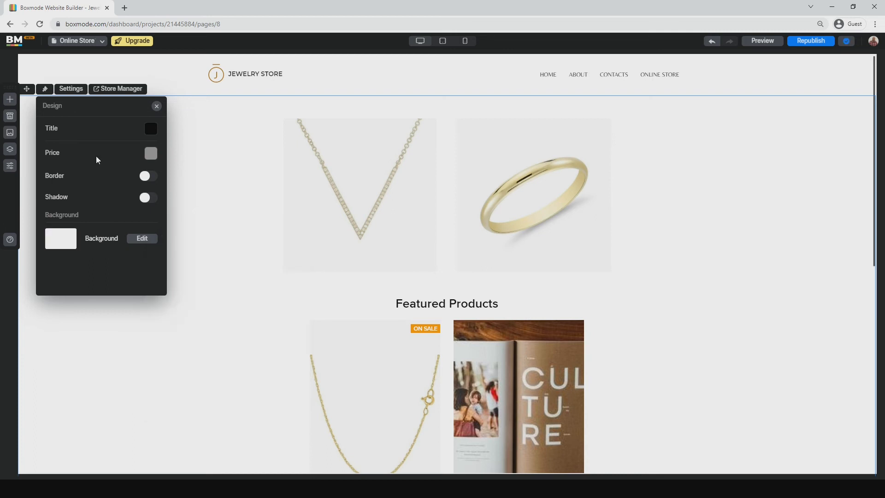
# Step: Try switching off Categories and Breadcrumbs in the store's main settings
pyautogui.click(72, 89)
pyautogui.click(44, 129)
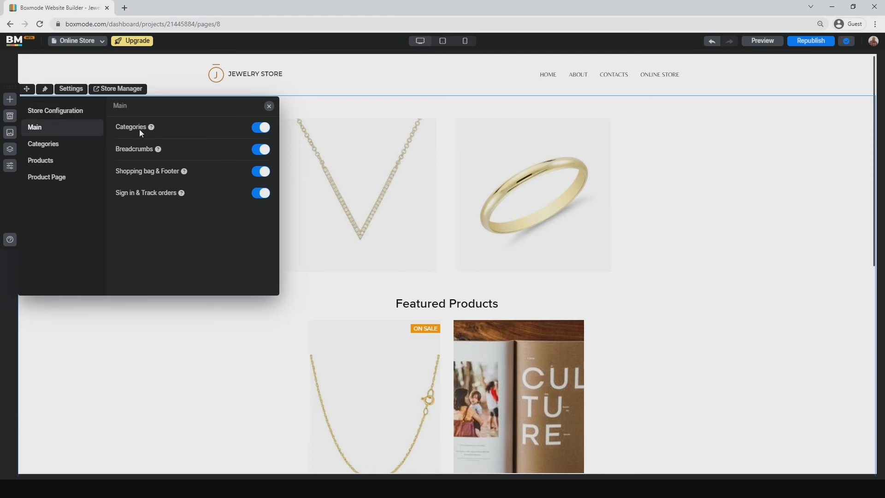
pyautogui.click(258, 131)
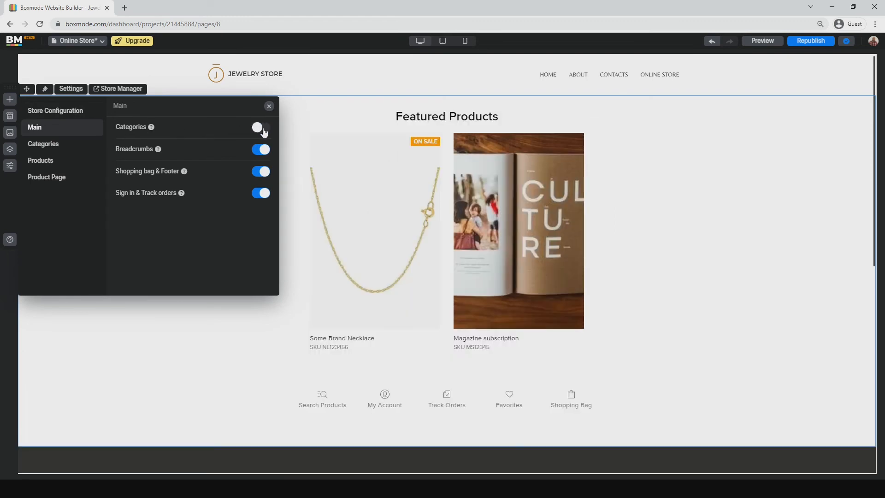
pyautogui.click(263, 130)
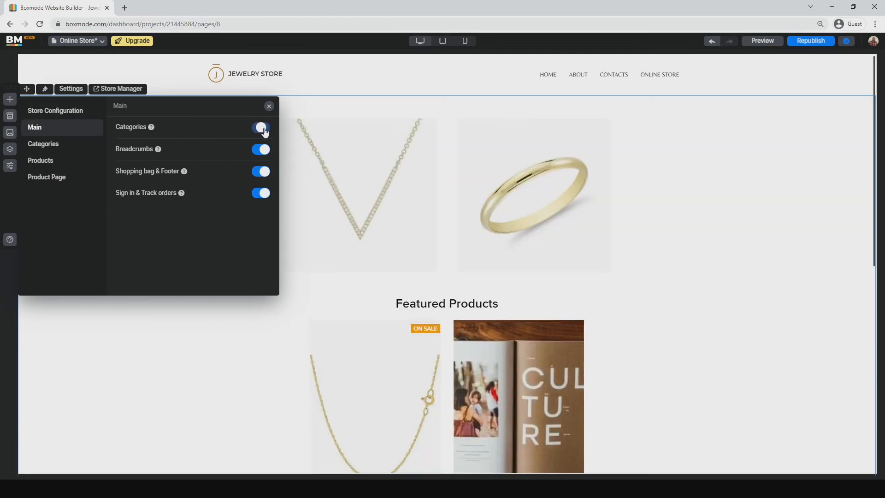
pyautogui.click(259, 152)
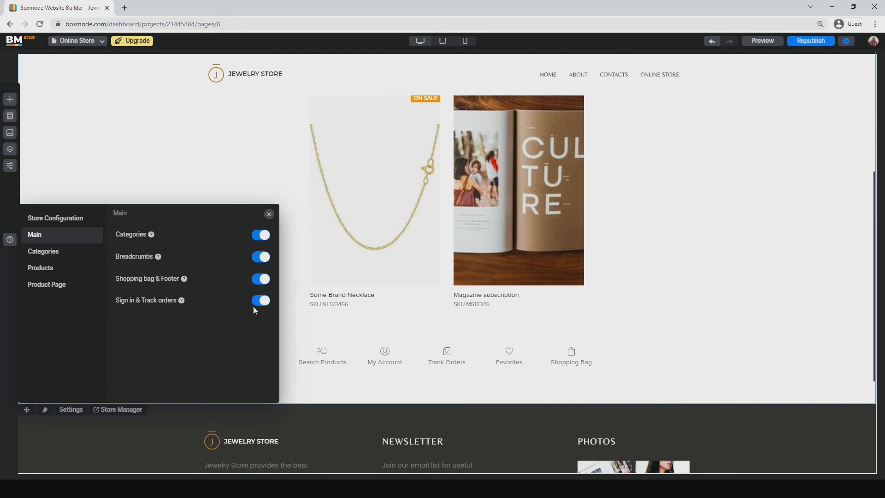
# Step: Try switching off Sign in & Track orders and Shopping bag & Footer in the store's main settings
pyautogui.click(256, 303)
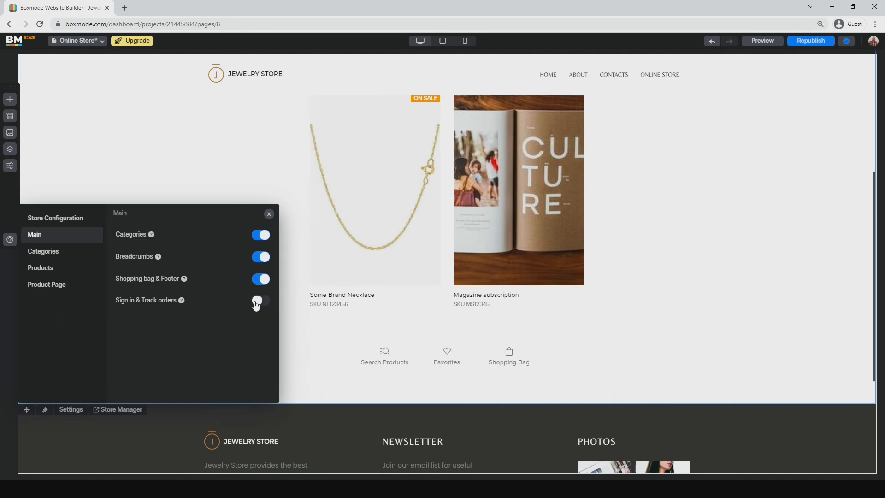
pyautogui.click(256, 303)
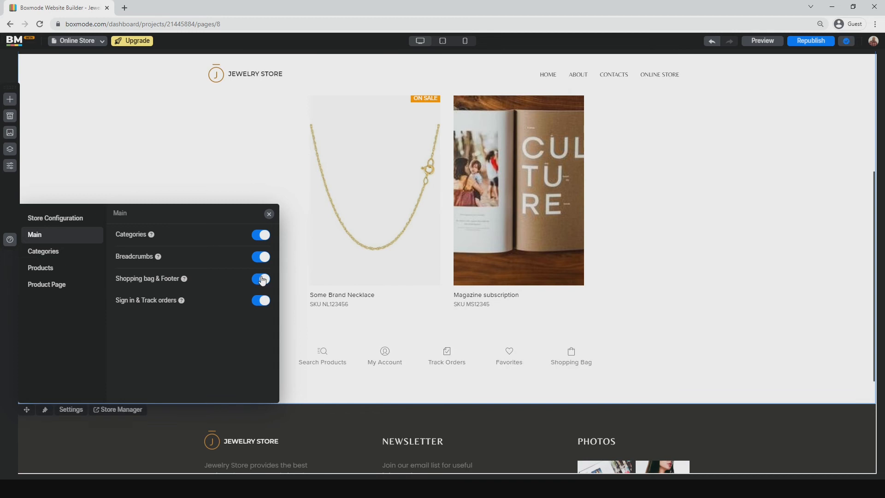
pyautogui.click(258, 281)
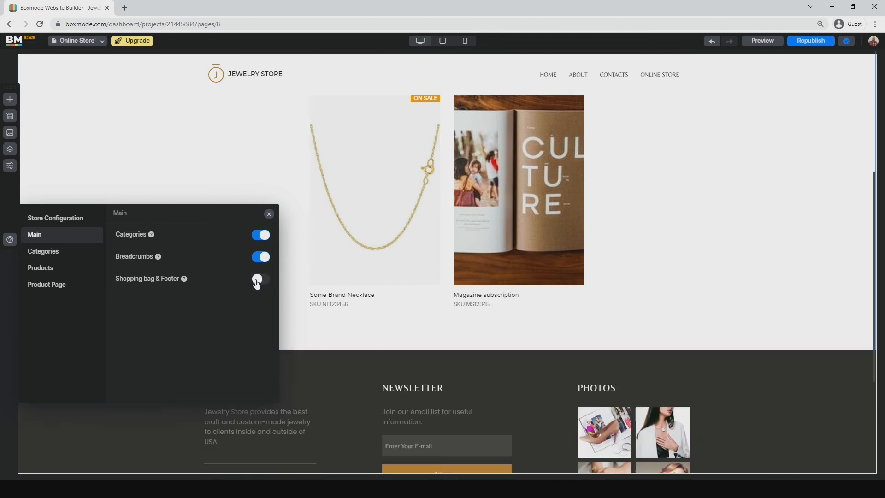
pyautogui.click(256, 281)
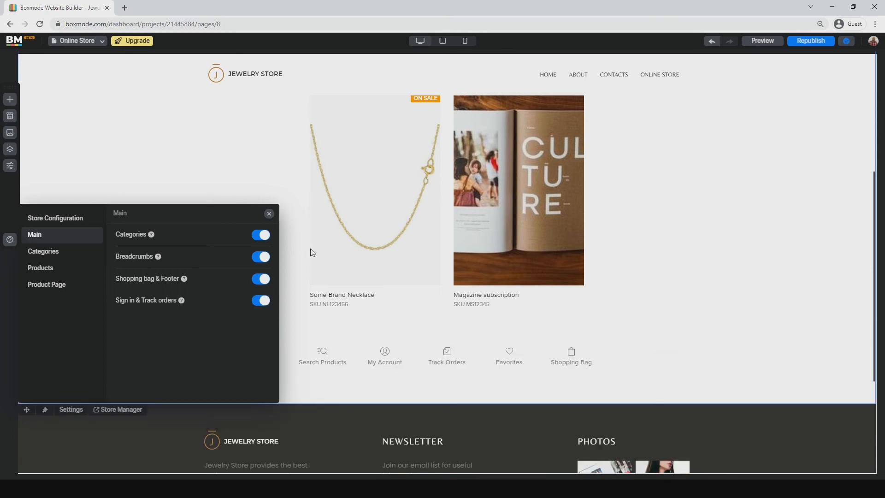
# Step: Set the store categories' title position to On image and their spacing to 30
pyautogui.scroll(5, 309, 251)
pyautogui.click(48, 144)
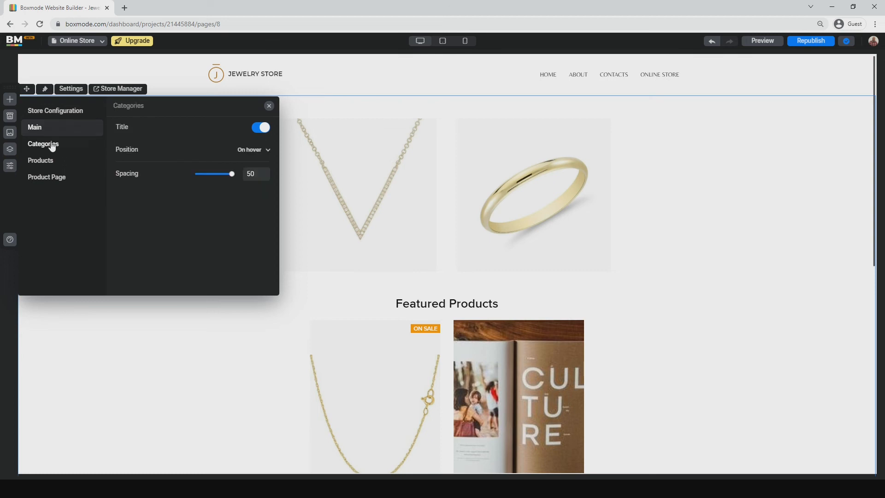
pyautogui.click(236, 148)
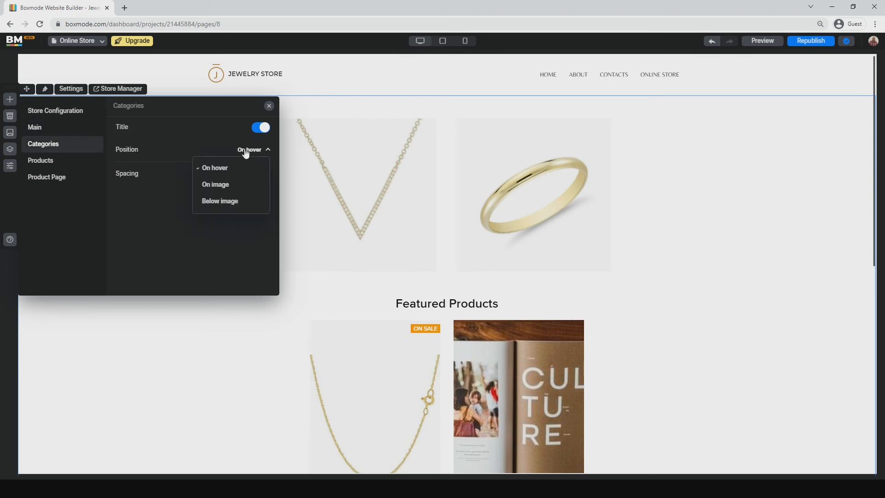
pyautogui.click(231, 185)
pyautogui.moveTo(231, 174); pyautogui.dragTo(220, 180)
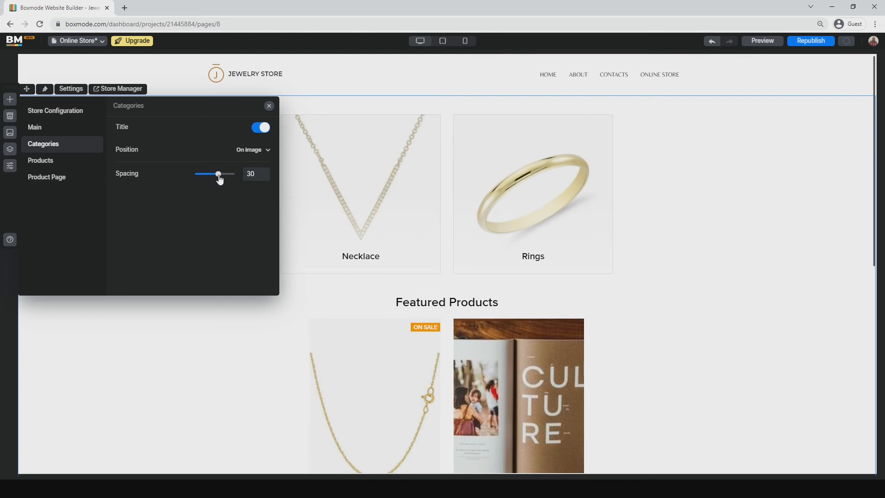
# Step: Set the store products' image size to S and their image ratio to Landscape 4:3
pyautogui.scroll(-3, 299, 184)
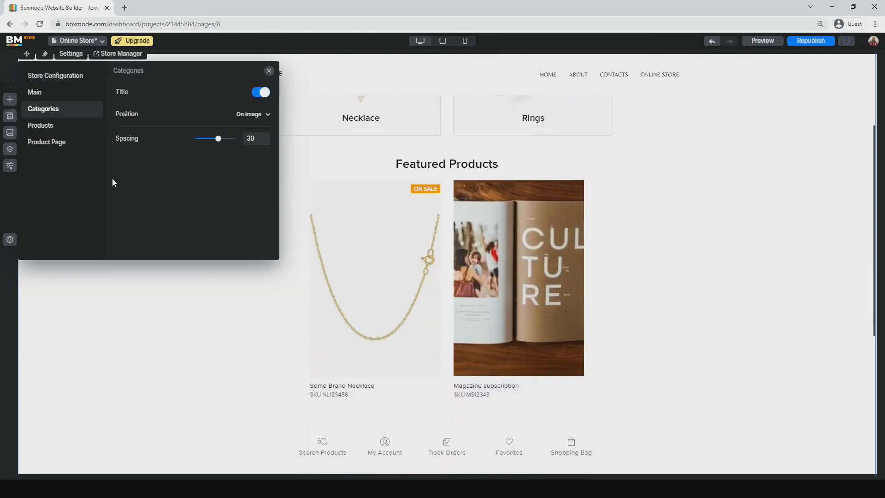
pyautogui.click(45, 124)
pyautogui.click(233, 93)
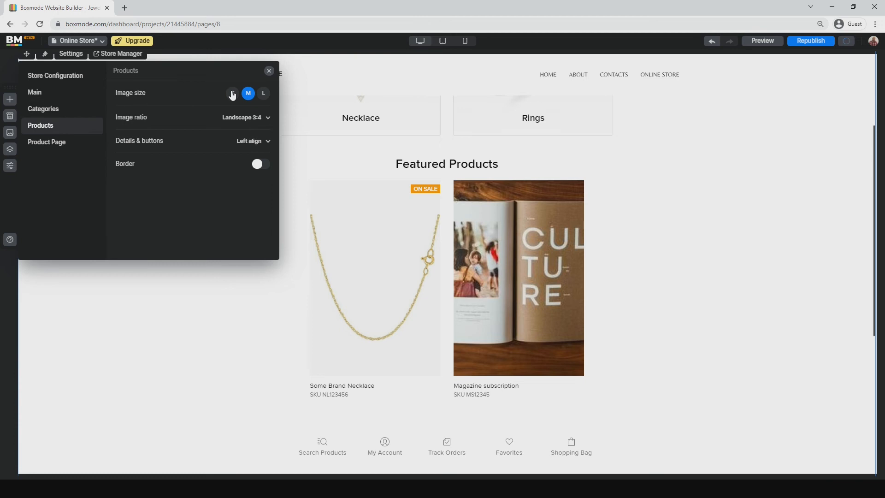
pyautogui.click(267, 119)
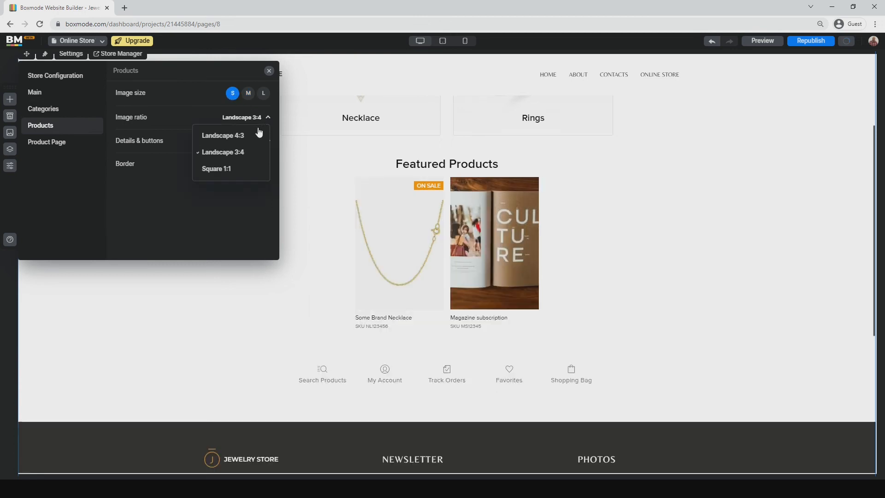
pyautogui.click(254, 133)
# Step: Center align the products' details and buttons, and enable the product border
pyautogui.click(269, 142)
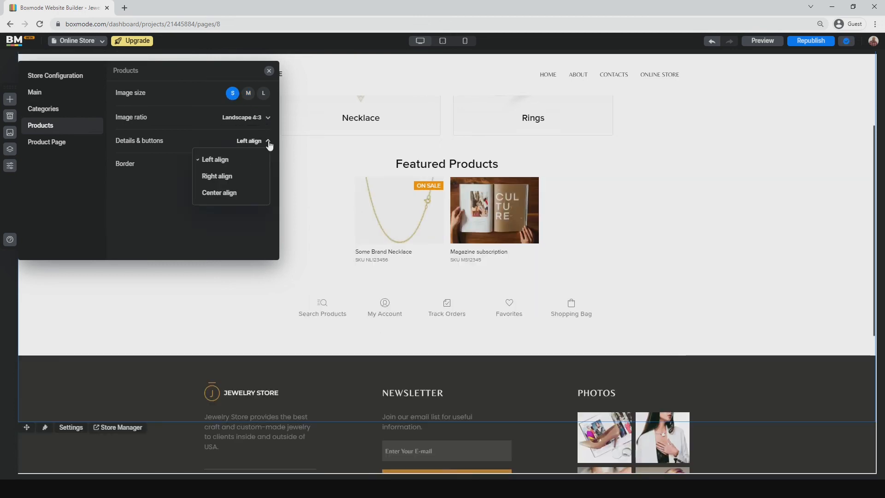
pyautogui.click(236, 192)
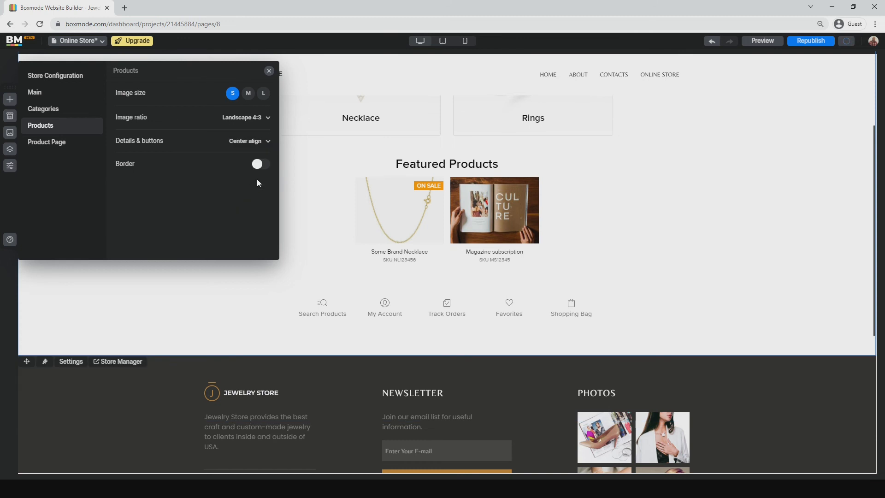
pyautogui.click(262, 164)
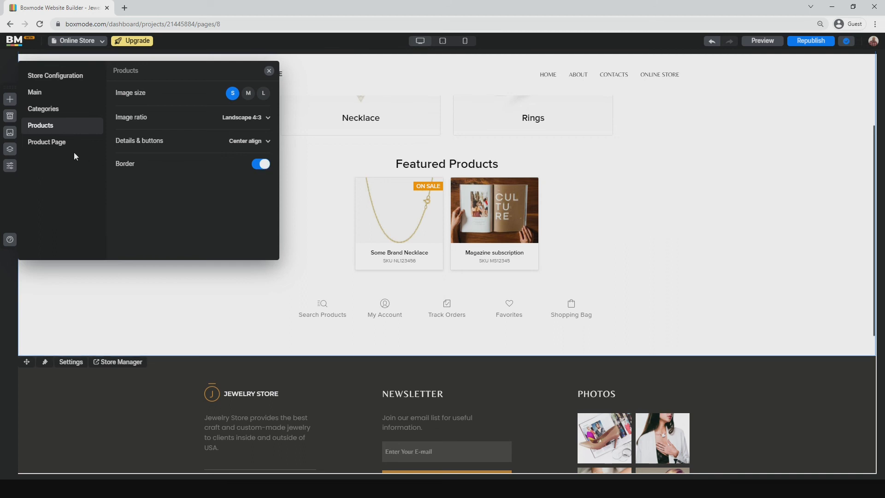
# Step: Examine the product page layout options and the additional image placement on the published Some Brand Necklace page
pyautogui.click(65, 144)
pyautogui.click(269, 95)
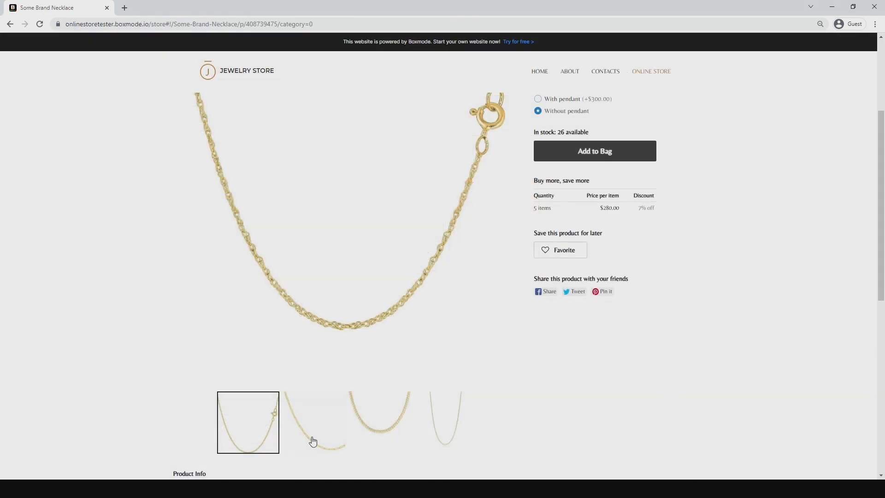
pyautogui.click(313, 441)
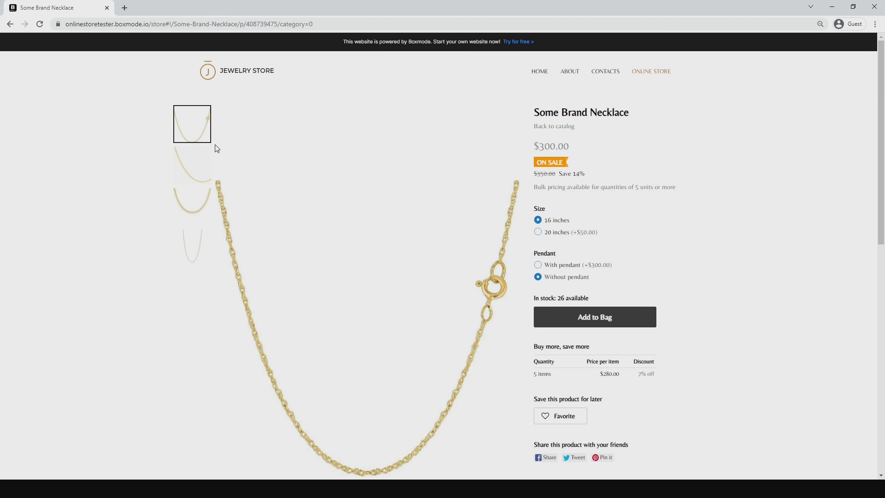
pyautogui.click(197, 170)
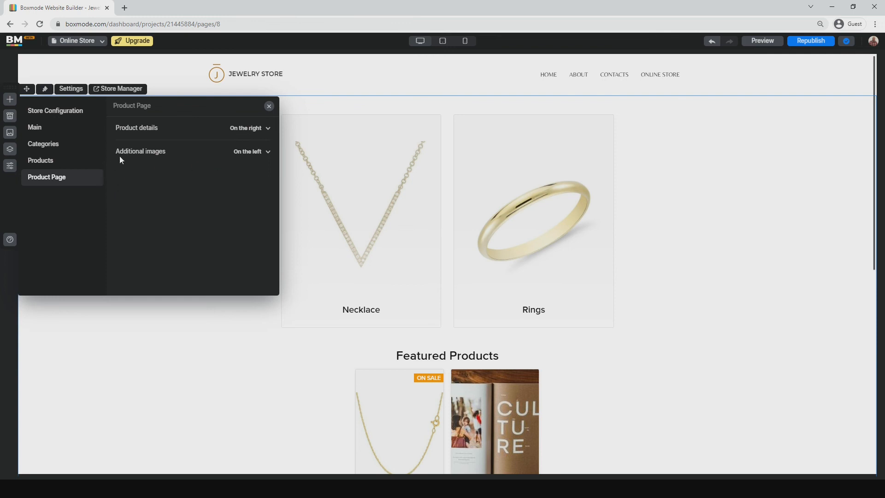
# Step: In the Store Manager's design settings, set the image size to Large and the aspect ratio to Square 1:1
pyautogui.click(110, 89)
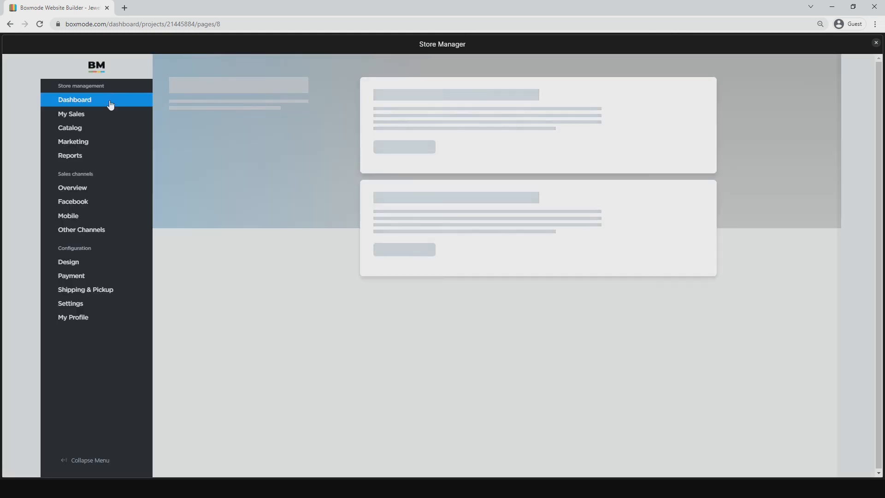
pyautogui.click(105, 266)
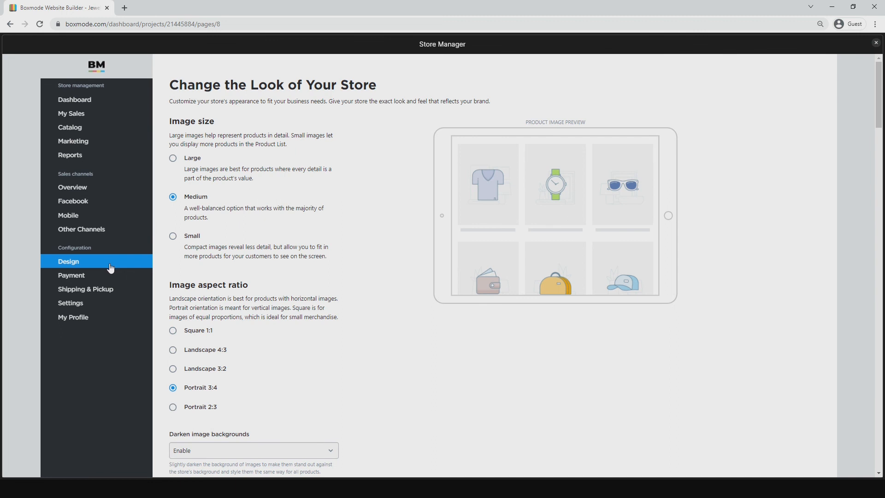
pyautogui.click(173, 158)
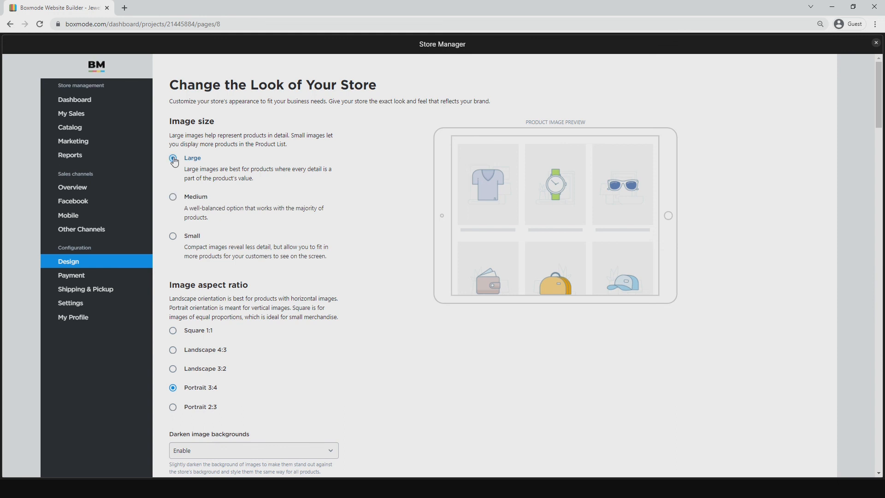
pyautogui.click(173, 331)
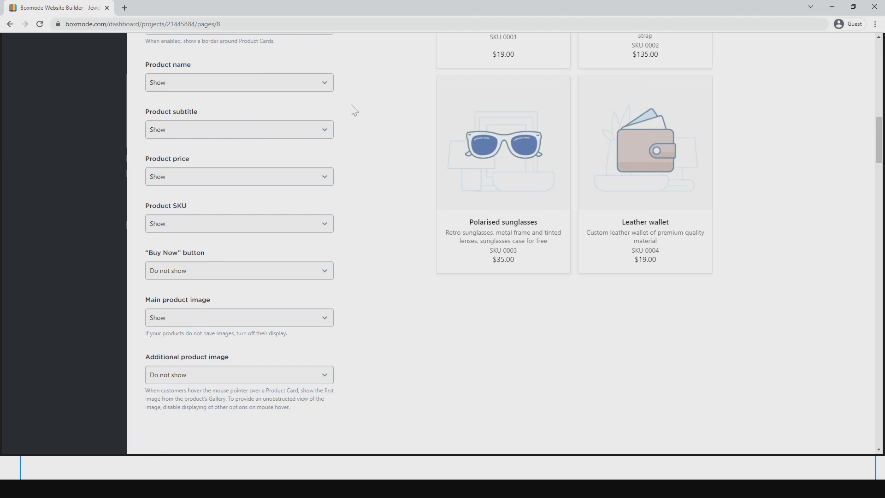
# Step: Hide the product subtitle and the product price on the store's product cards
pyautogui.click(325, 132)
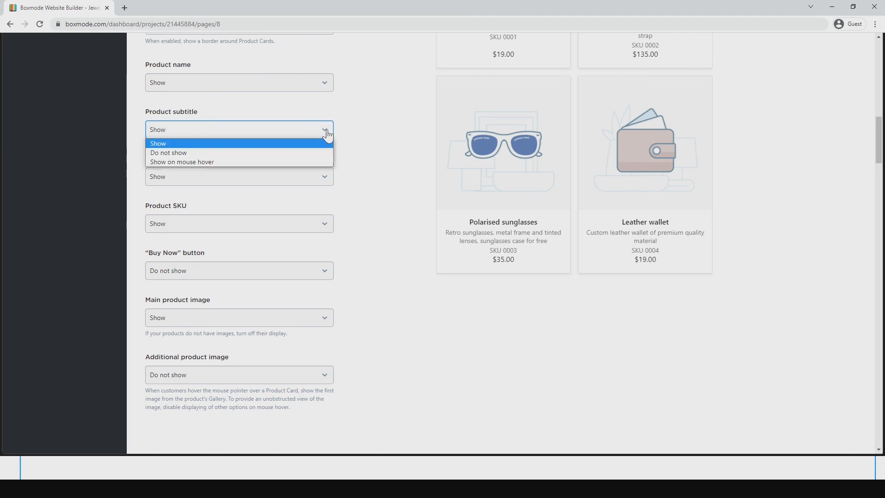
pyautogui.click(301, 154)
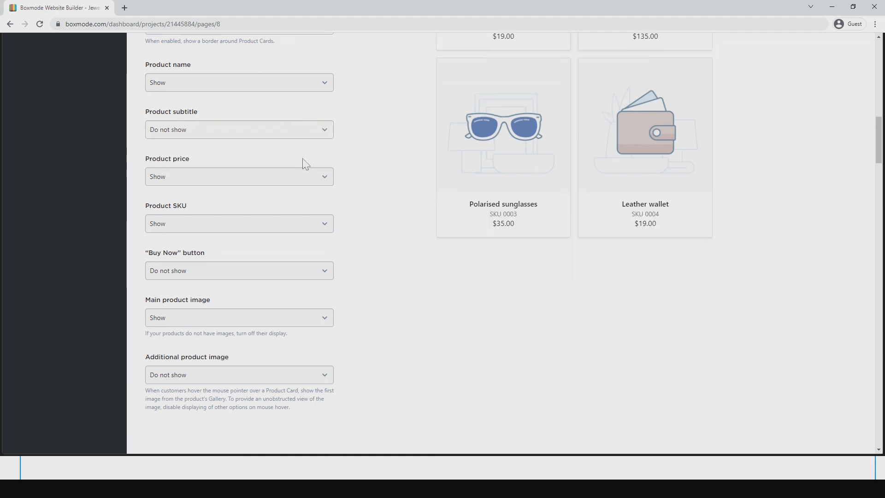
pyautogui.click(304, 177)
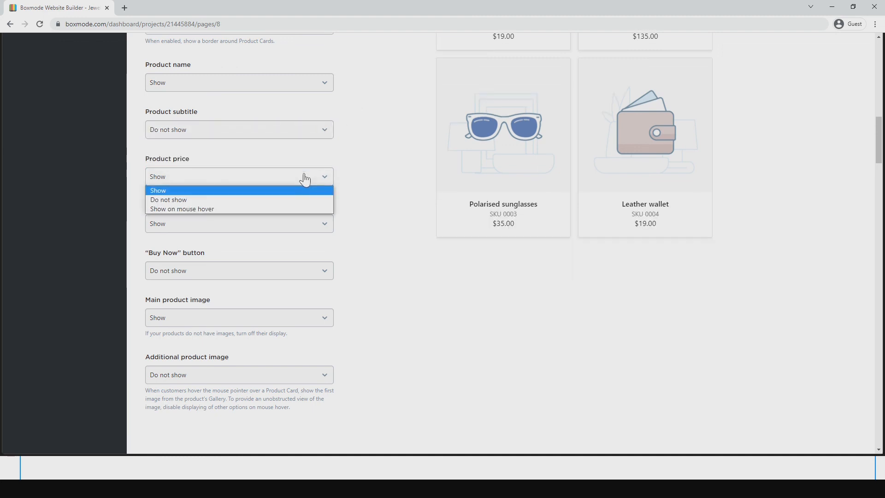
pyautogui.click(290, 200)
# Step: Set the product SKU to show on mouse hover and the "Buy Now" button to always show on product cards
pyautogui.click(281, 223)
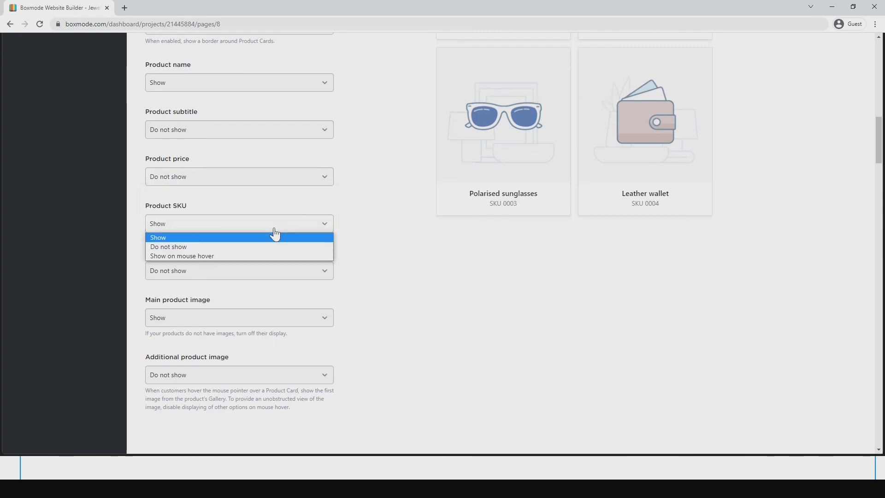
pyautogui.click(265, 256)
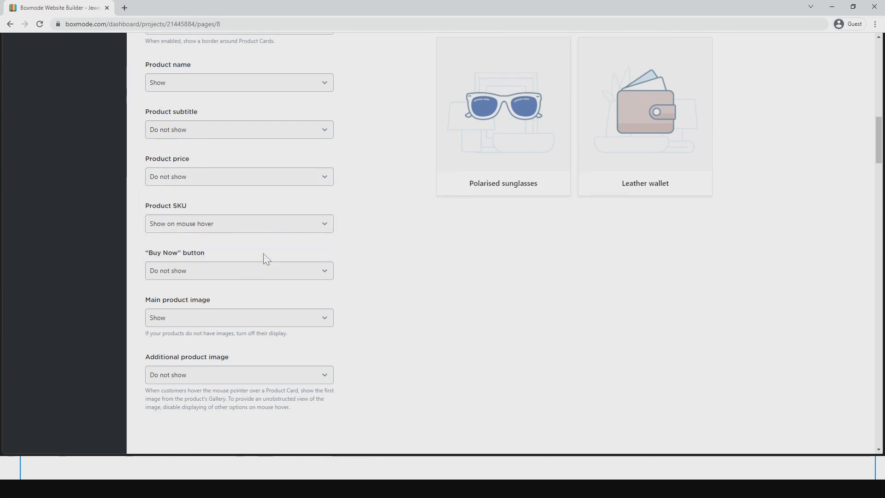
pyautogui.click(289, 271)
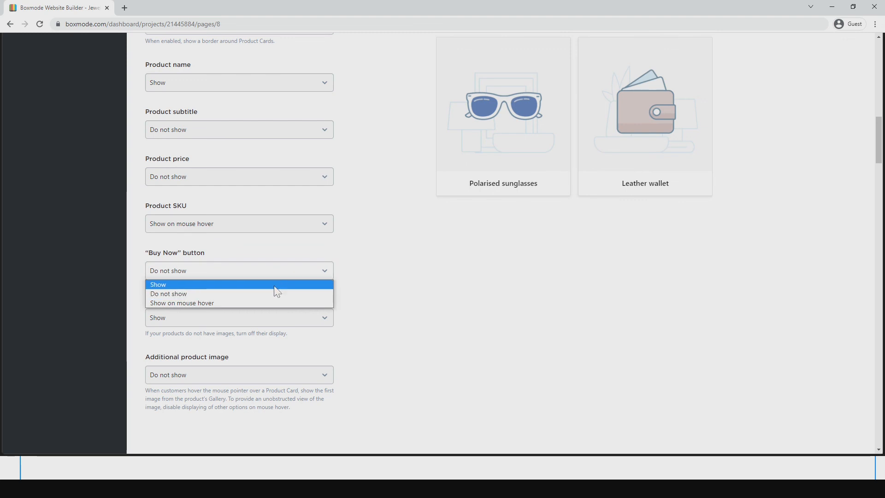
pyautogui.click(275, 287)
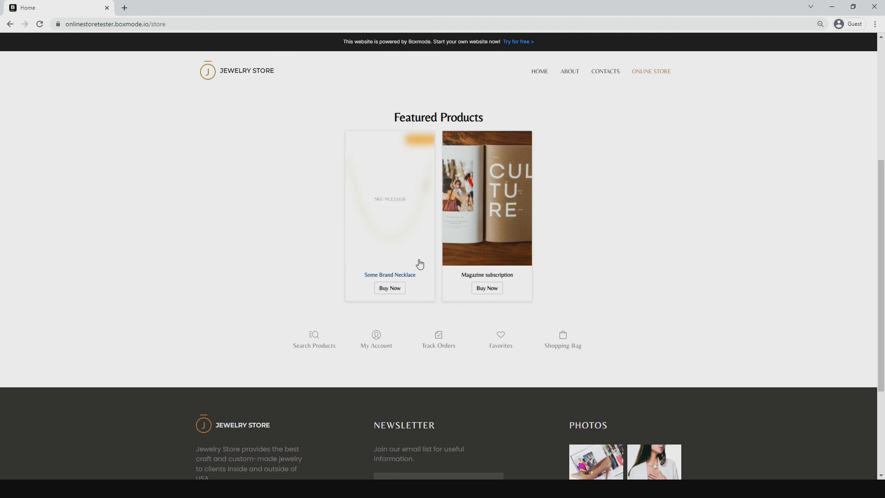
pyautogui.moveTo(482, 264)
pyautogui.moveTo(406, 265)
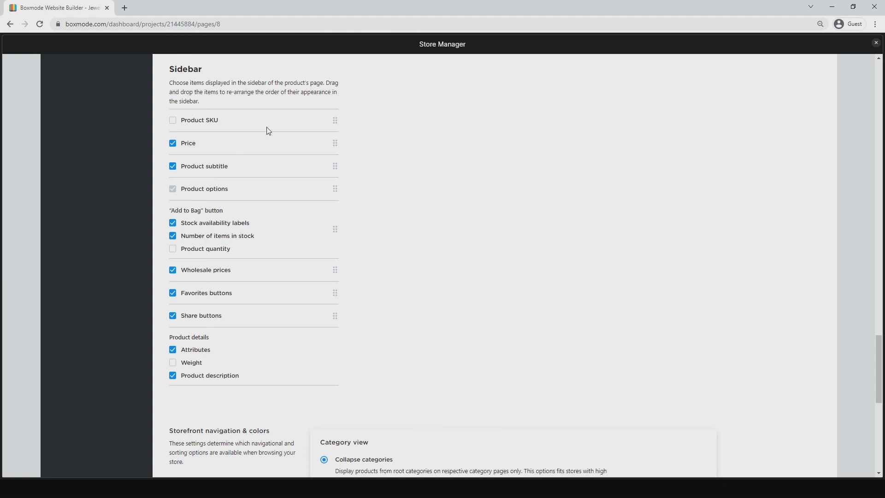
# Step: Enable the product SKU in the product page sidebar and place it below the product subtitle
pyautogui.click(172, 120)
pyautogui.moveTo(334, 119); pyautogui.dragTo(337, 166)
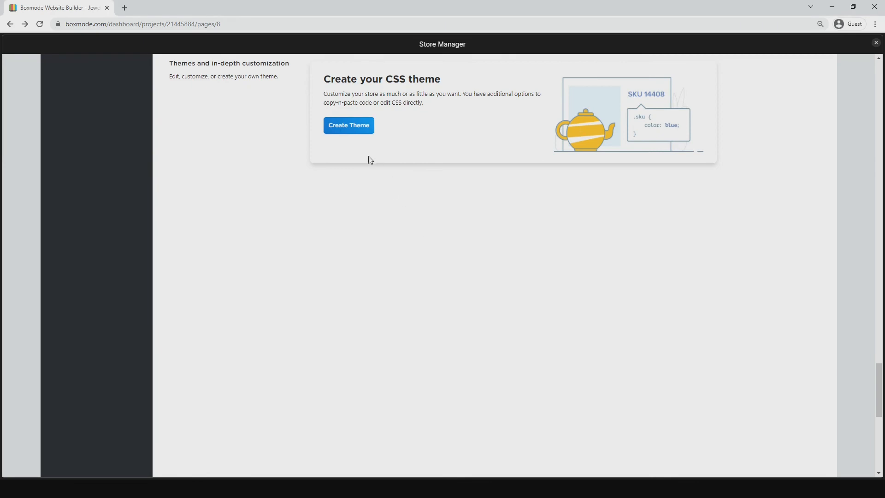
# Step: Add a new custom CSS theme to the store and activate it
pyautogui.click(346, 129)
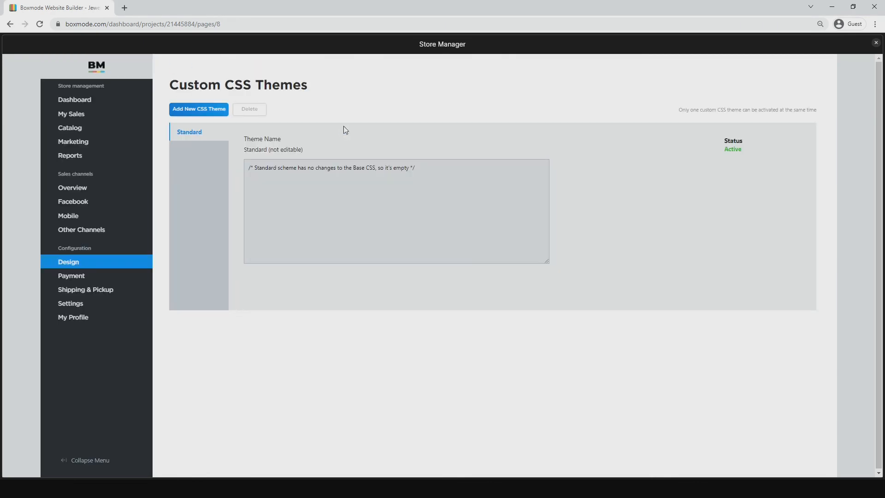
pyautogui.click(218, 112)
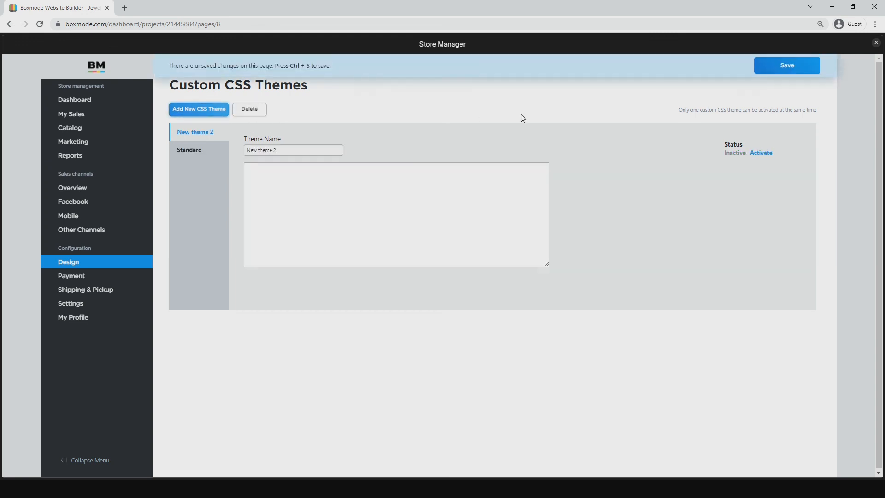
pyautogui.click(767, 153)
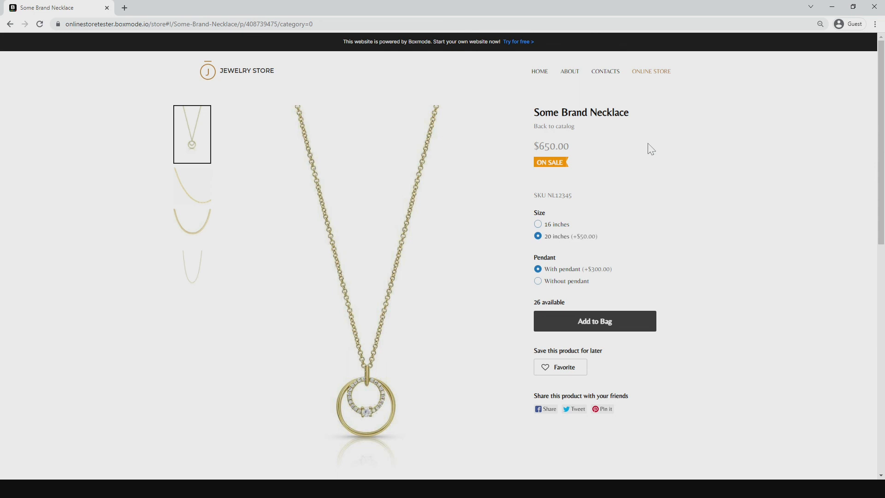
# Step: Inspect the product title on the published Some Brand Necklace page and copy its class name product-details__product-title
pyautogui.rightClick(577, 113)
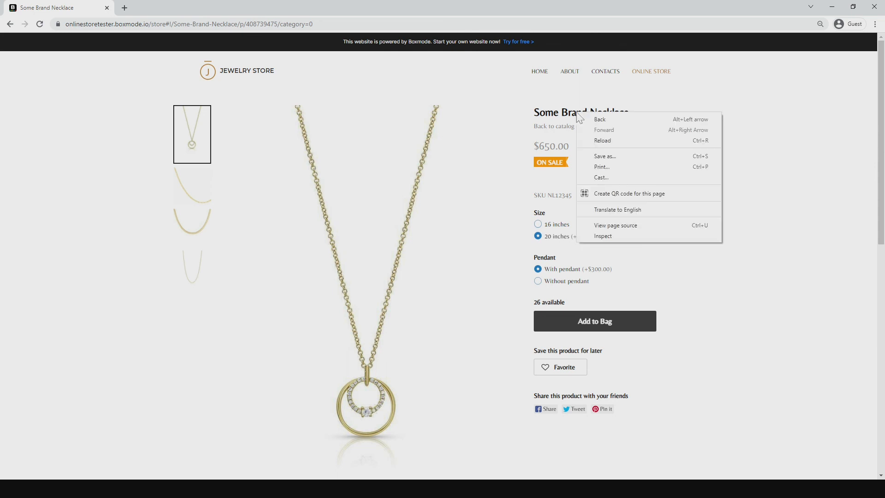
pyautogui.click(630, 234)
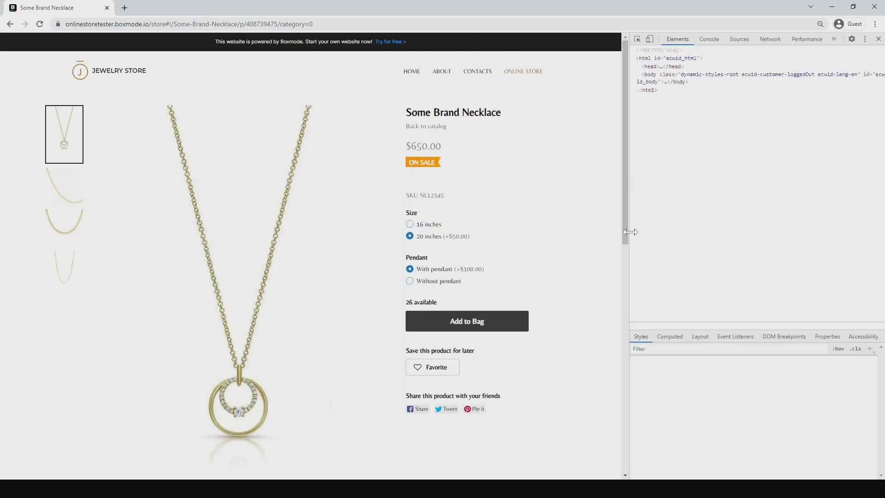
pyautogui.doubleClick(812, 182)
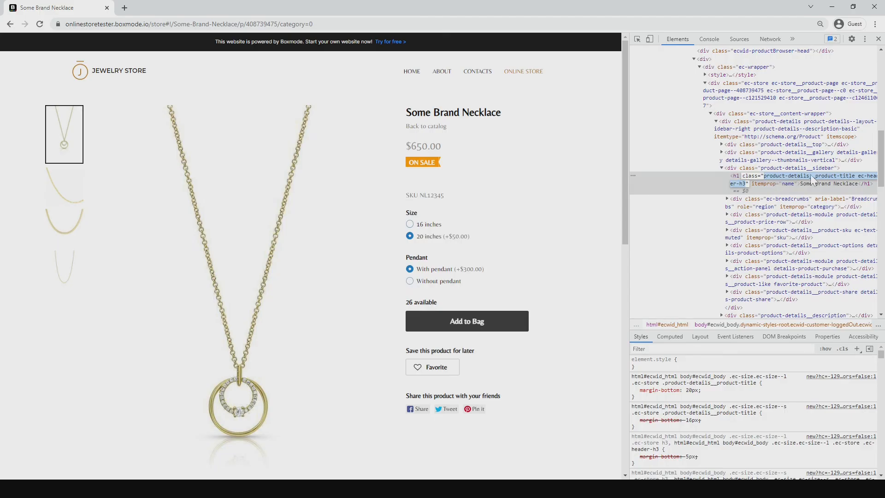
pyautogui.keyDown('shift'); pyautogui.click(855, 179); pyautogui.keyUp('shift')
pyautogui.rightClick(847, 180)
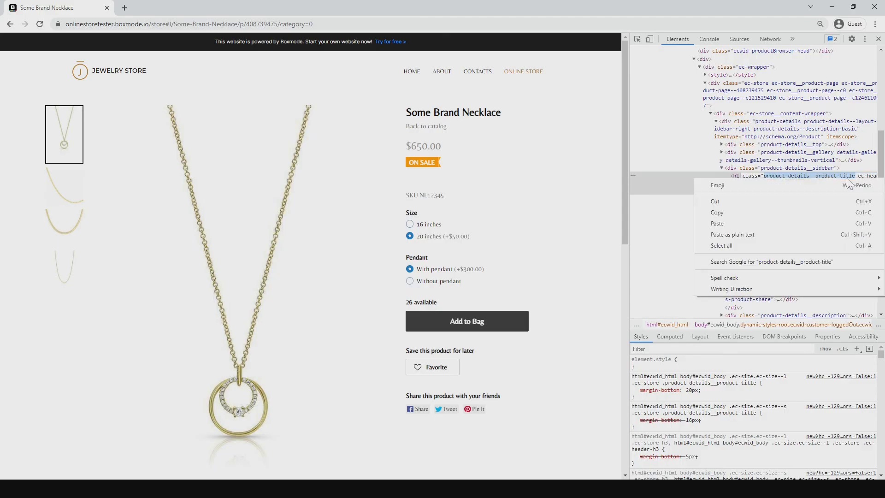
pyautogui.click(802, 213)
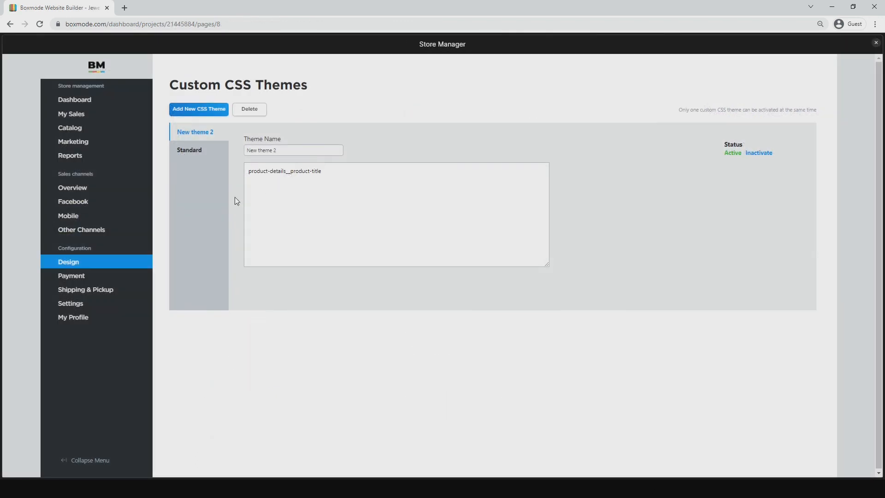
# Step: In the new CSS theme, write a .product-details__product-title rule that sets the color to #BA7F32FF
pyautogui.write('.')
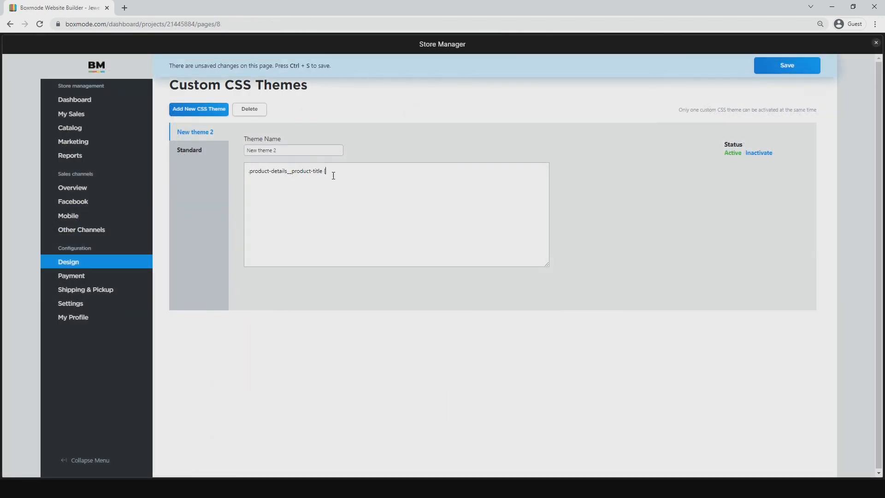
pyautogui.write('color: #BA7F32FF;')
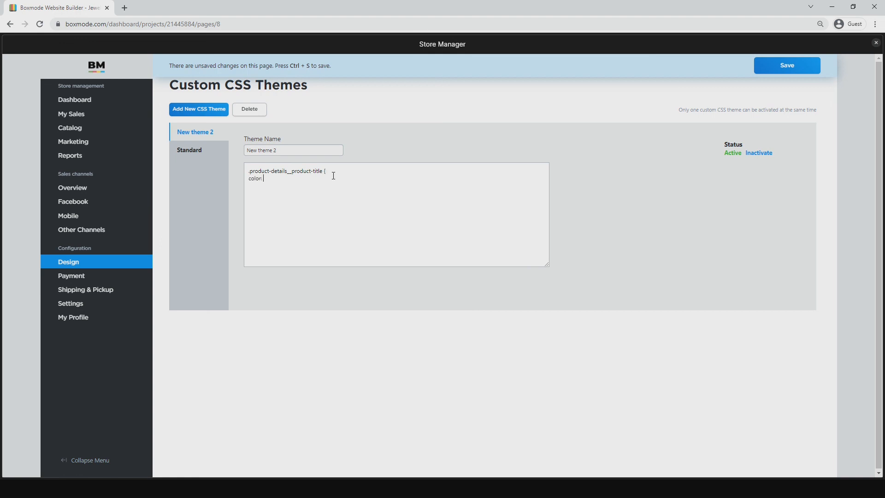